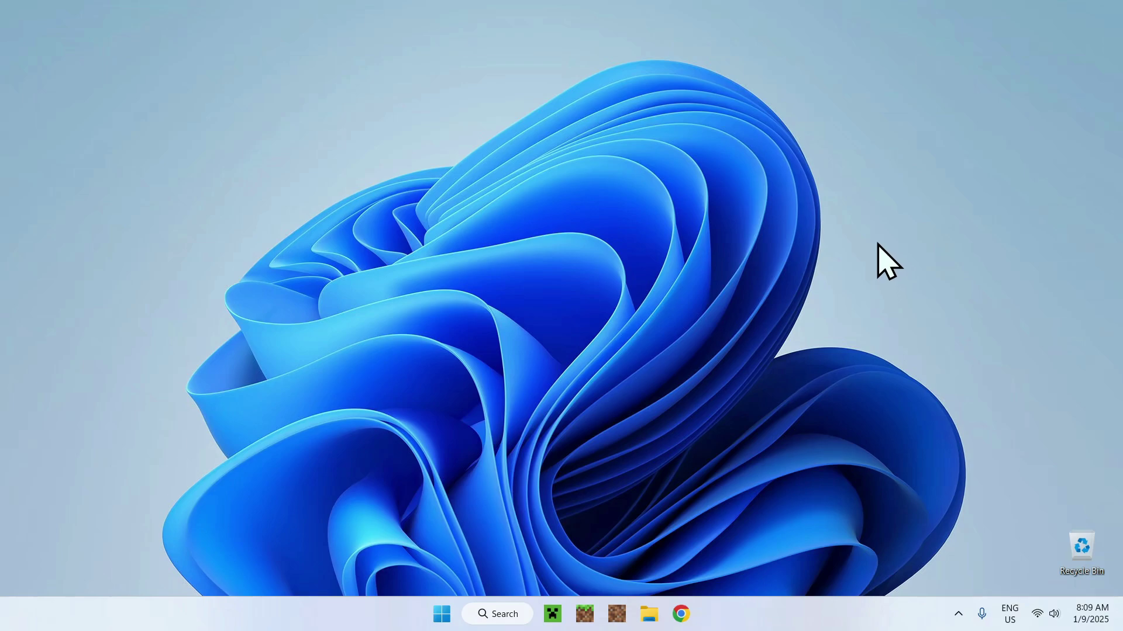
Switch to Chrome, search Google for "Modrinth" and open the modrinth.com site
click(680, 614)
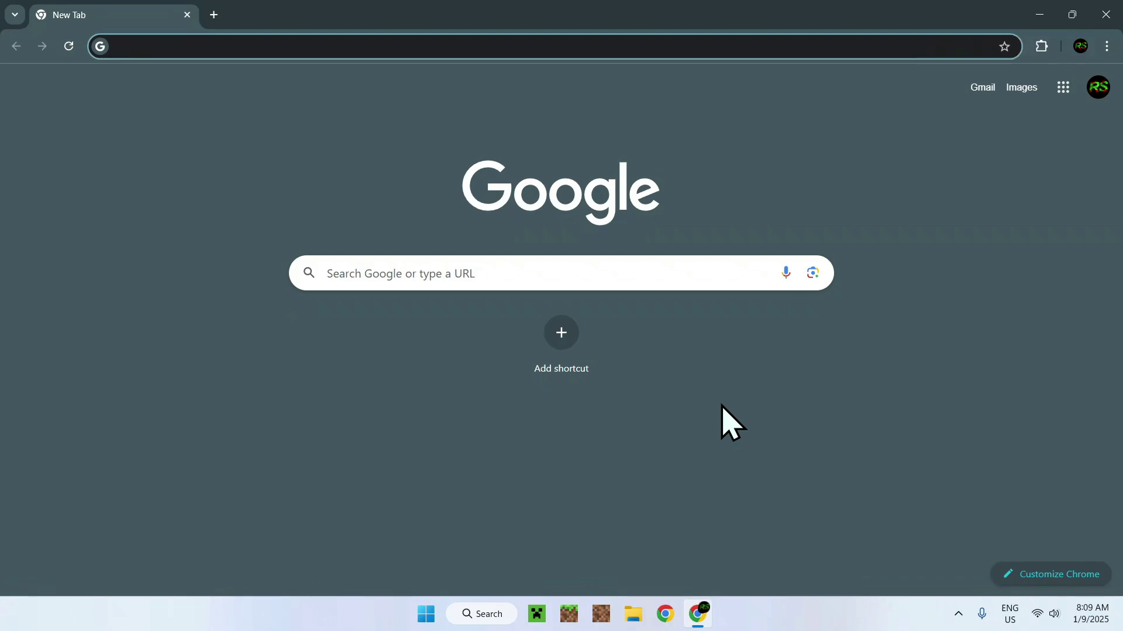
click(683, 272)
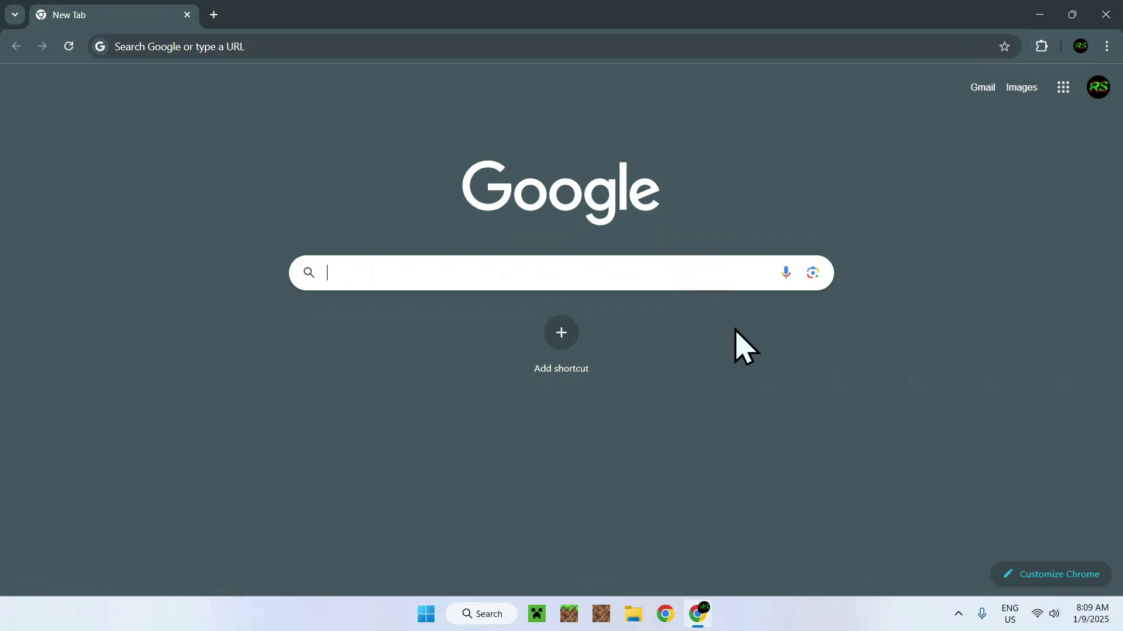
text(Modrinth)
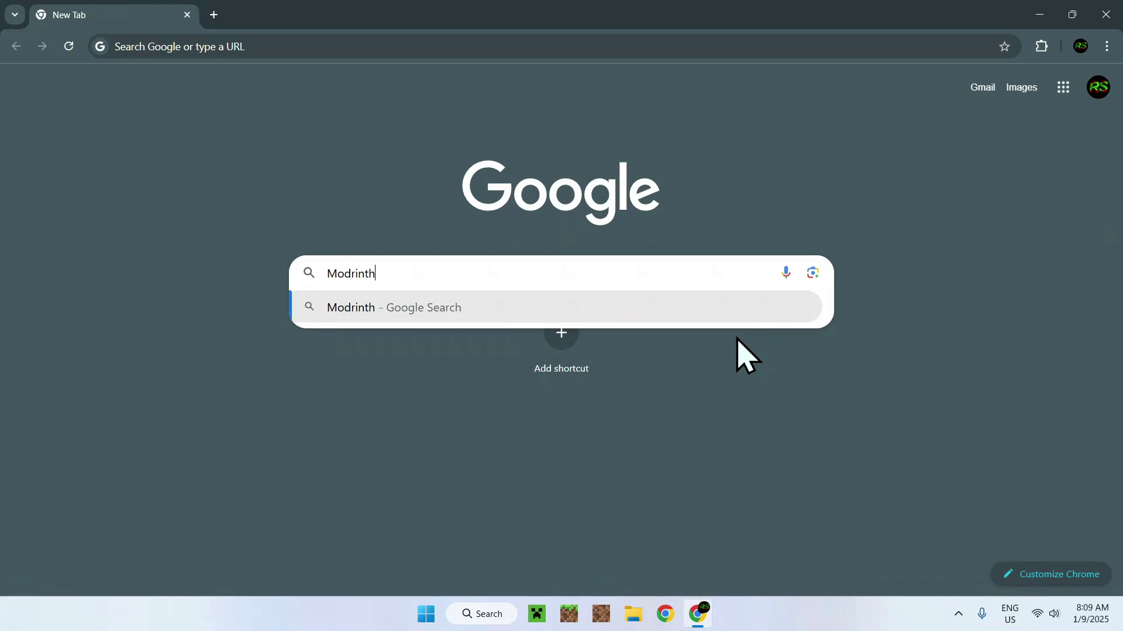
key(Return)
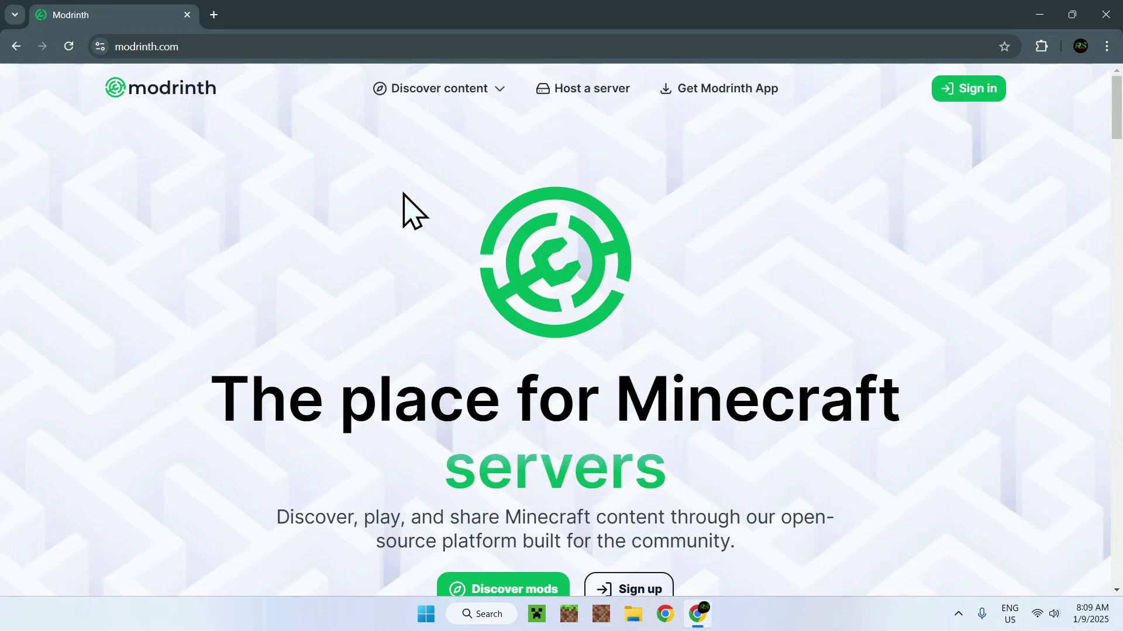
Search Modrinth's mods for "Mod Menu" and open the project page of the Mod Menu mod
click(433, 99)
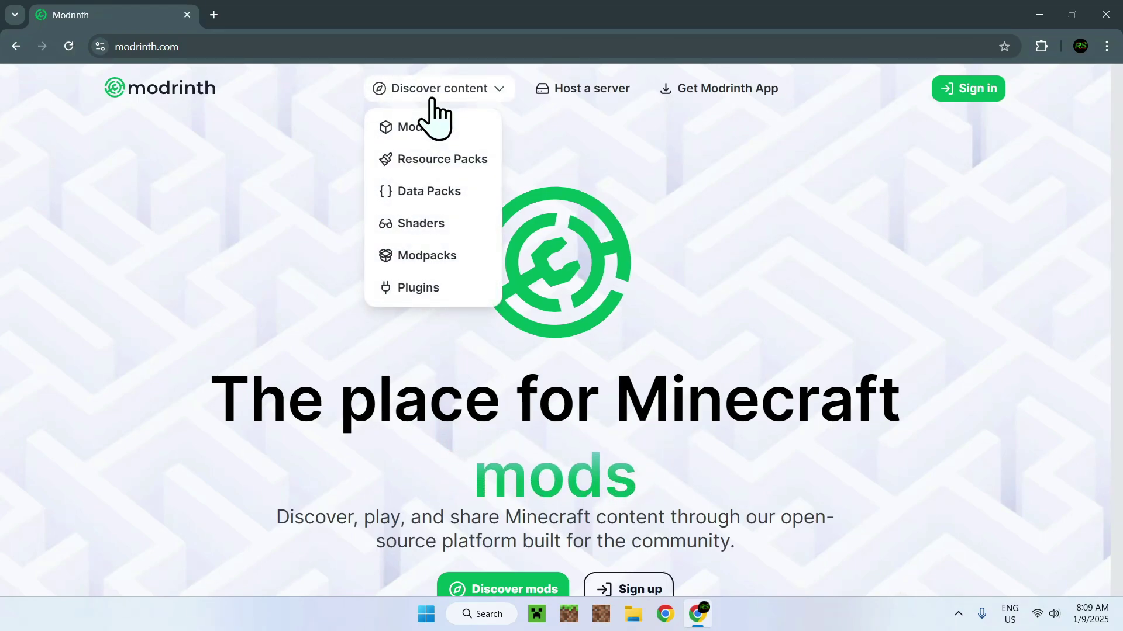
click(434, 135)
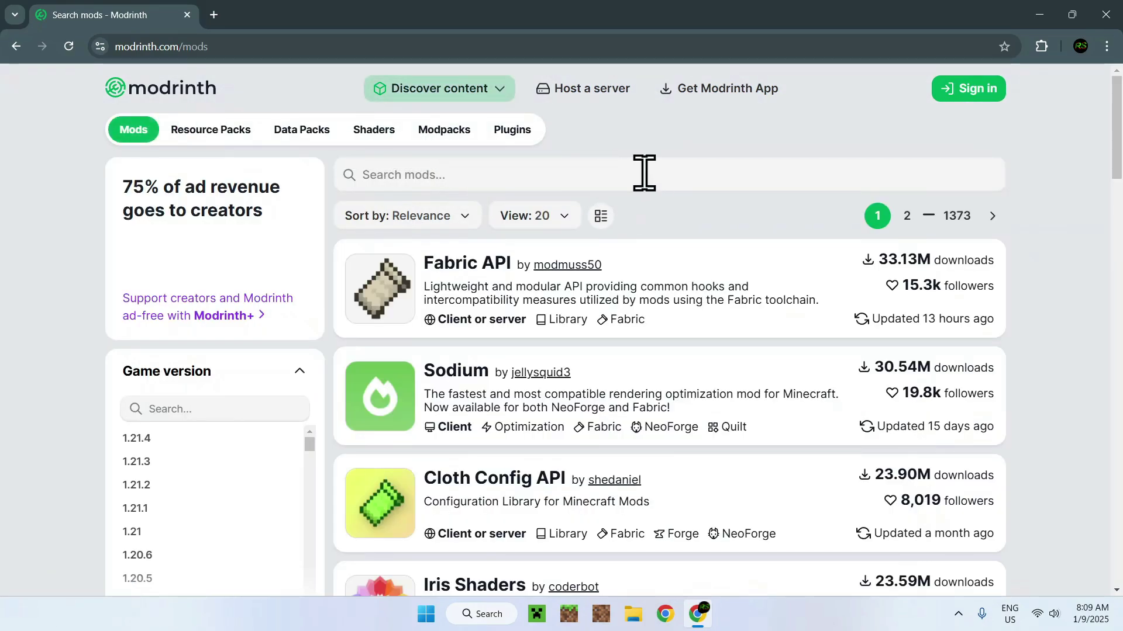
click(643, 173)
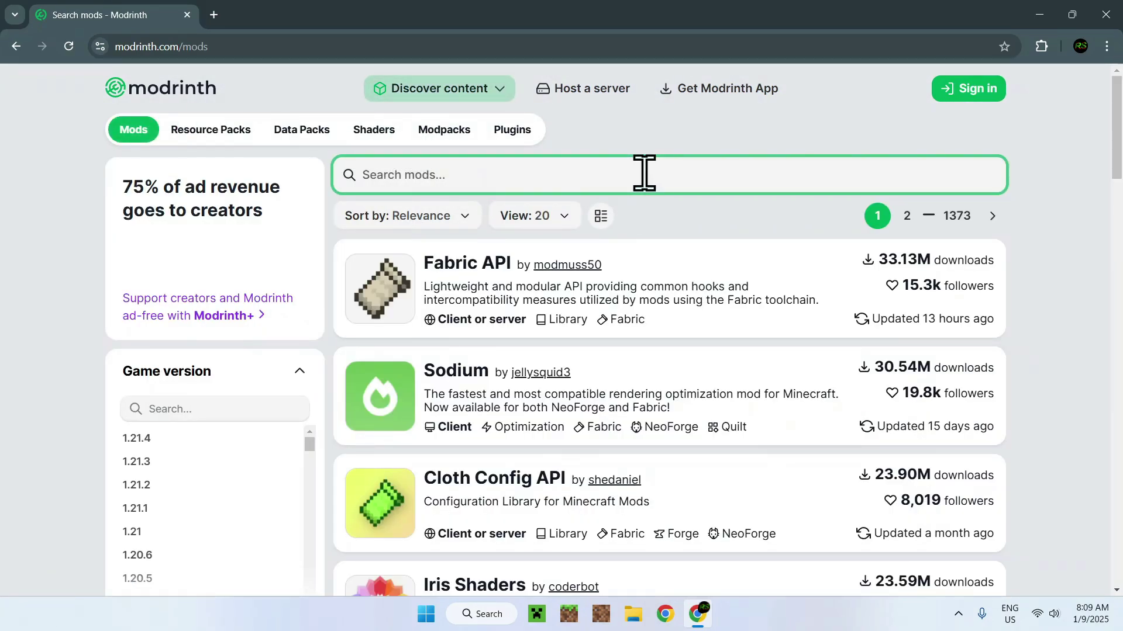
text(Mod Menu)
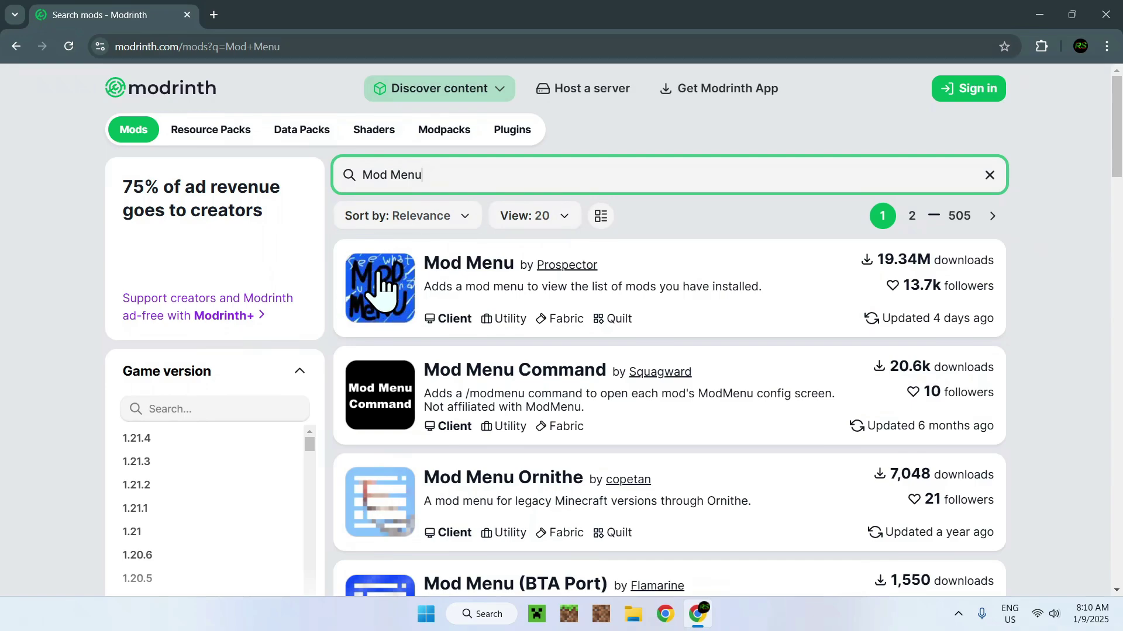
click(457, 264)
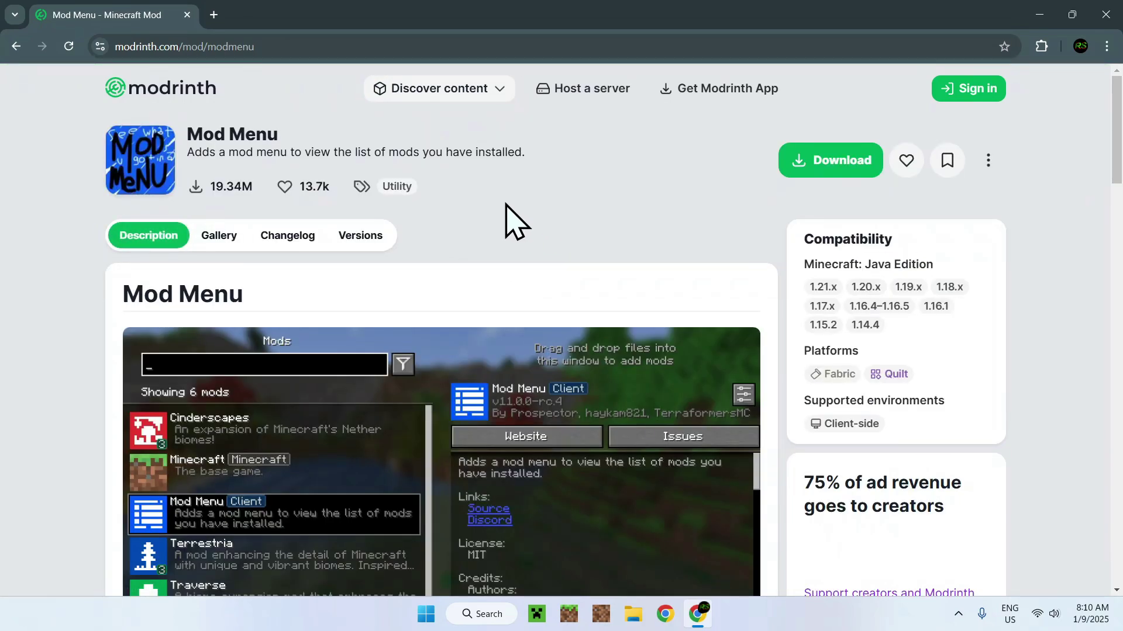
Download Mod Menu version 13.0.0 for Minecraft 1.21.4 from the mod's version list
click(358, 234)
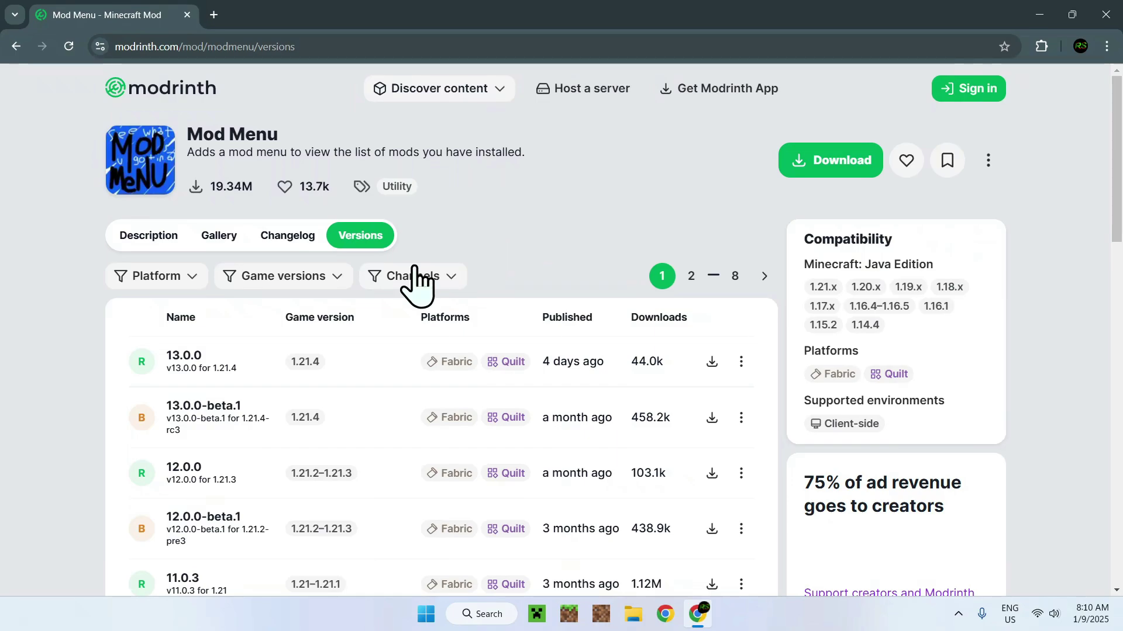
click(320, 282)
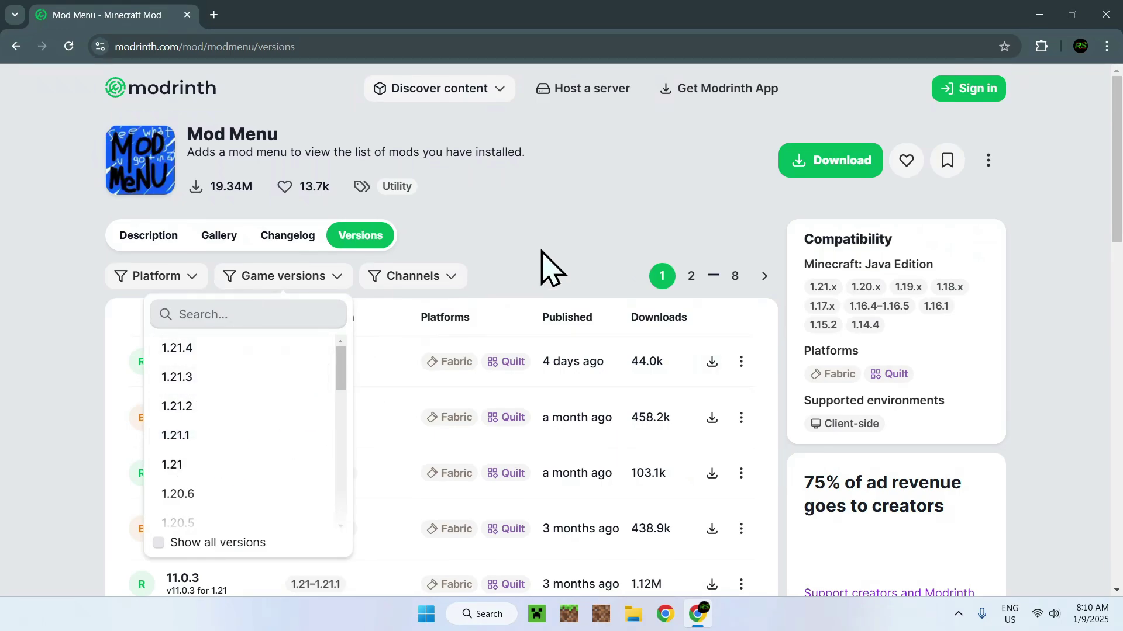
click(549, 269)
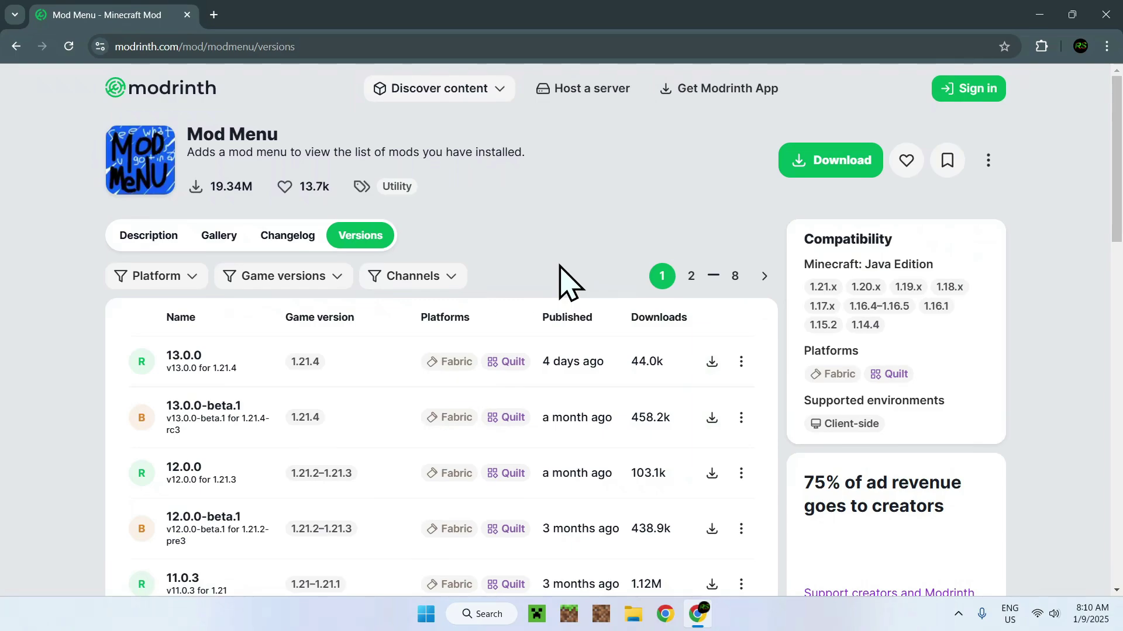
click(711, 364)
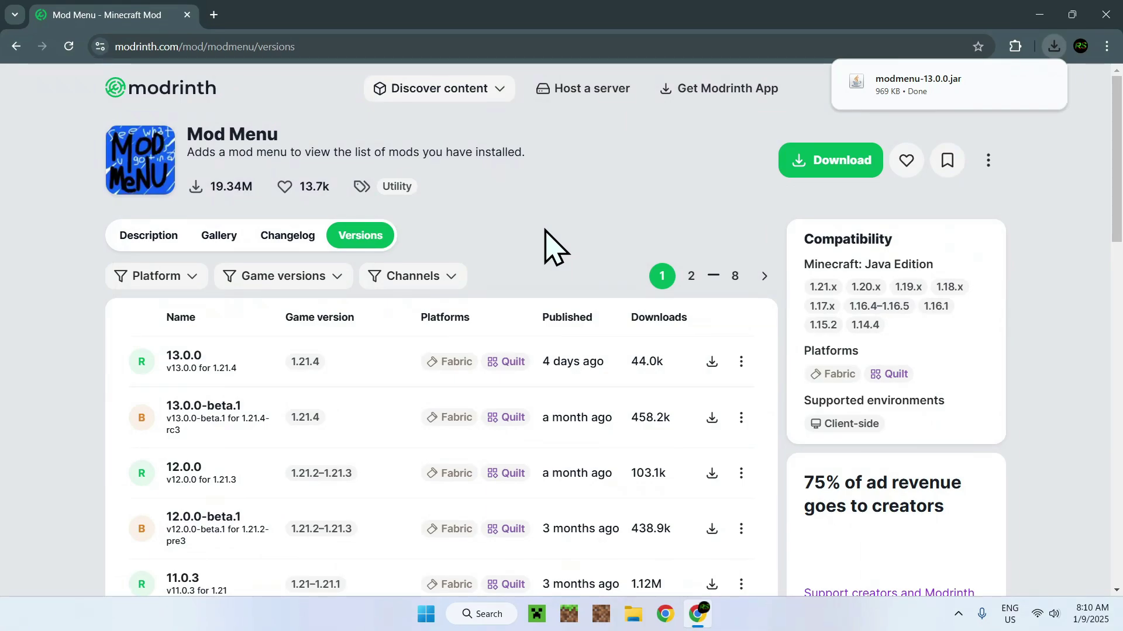
Open the details of Mod Menu 13.0.0 and go to its required dependency Fabric API
click(184, 359)
scroll(88, 351, down, 4)
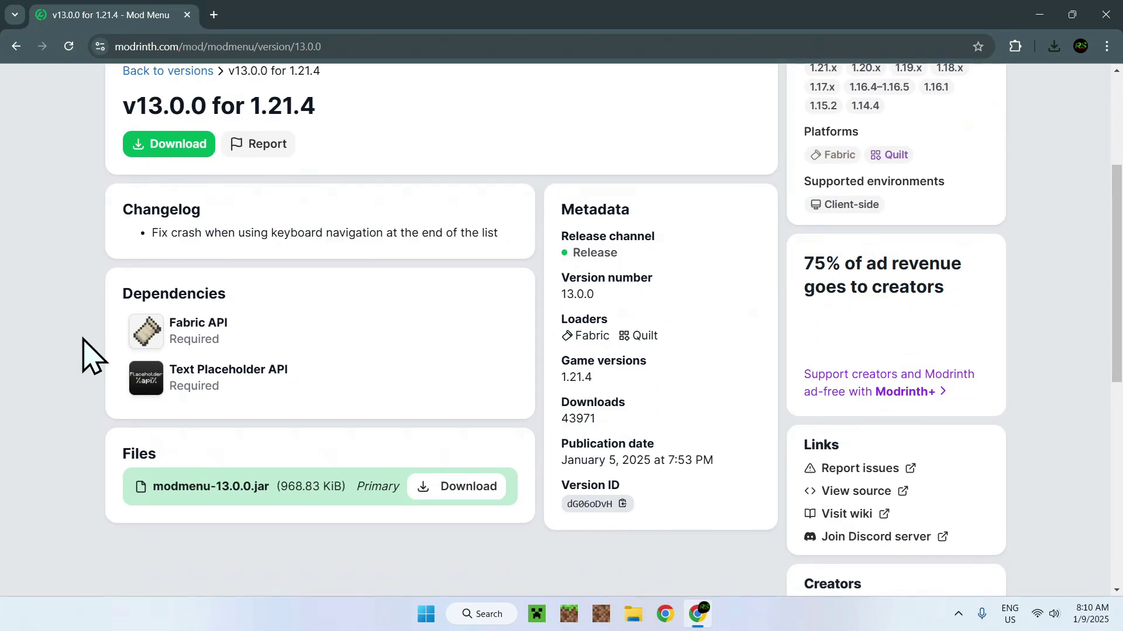
click(264, 348)
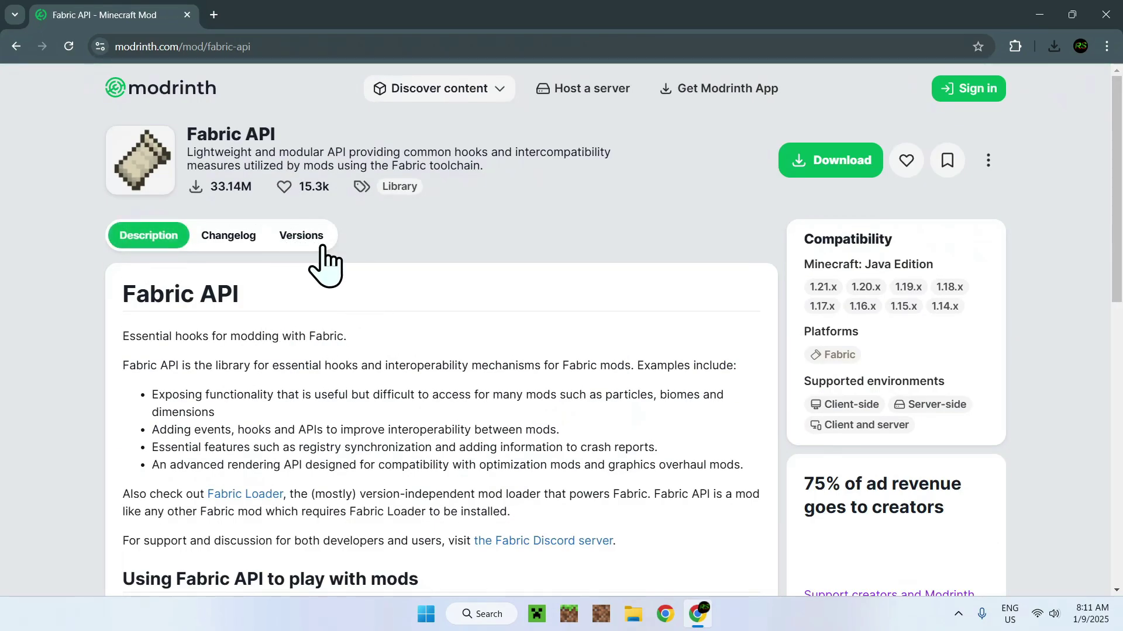
Download Fabric API version 0.114.2+1.21.4 from its version list
click(303, 240)
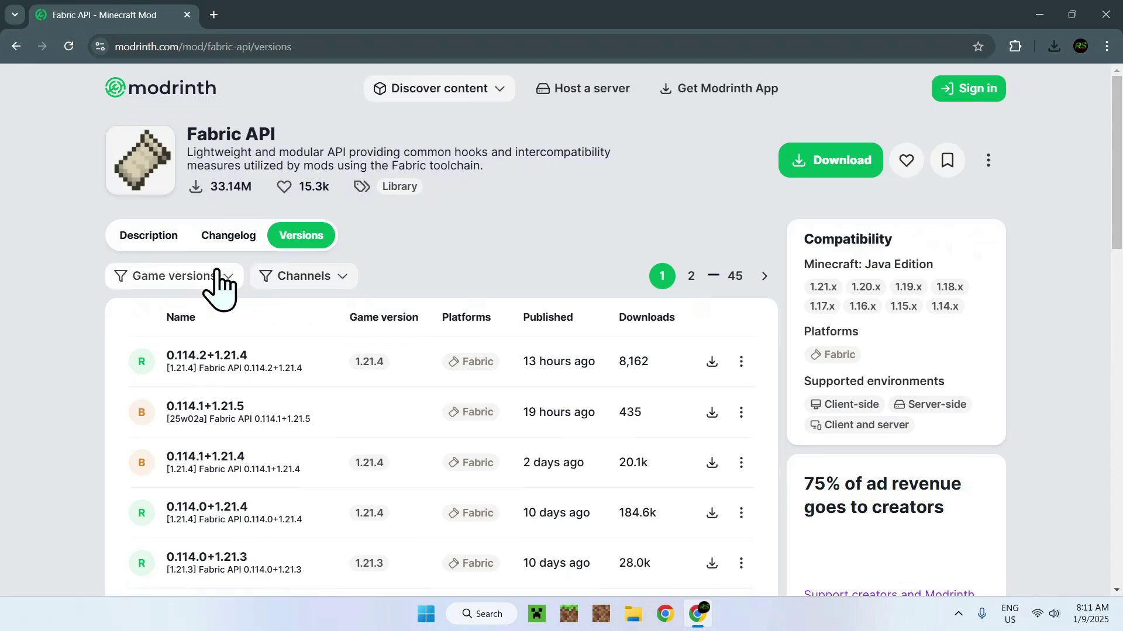
click(169, 279)
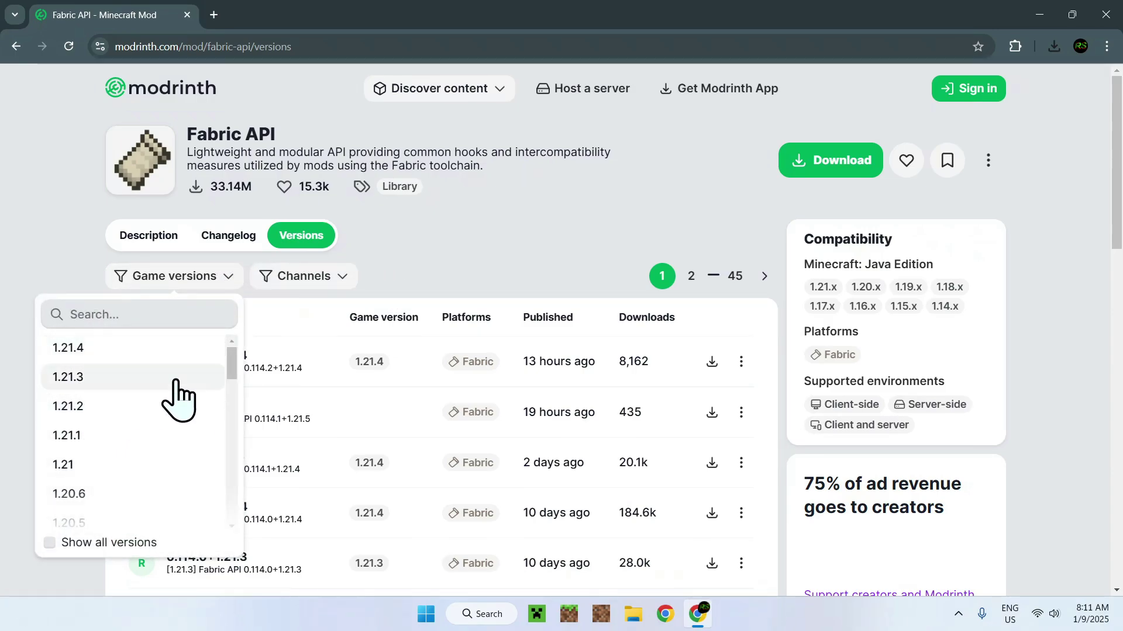
click(424, 256)
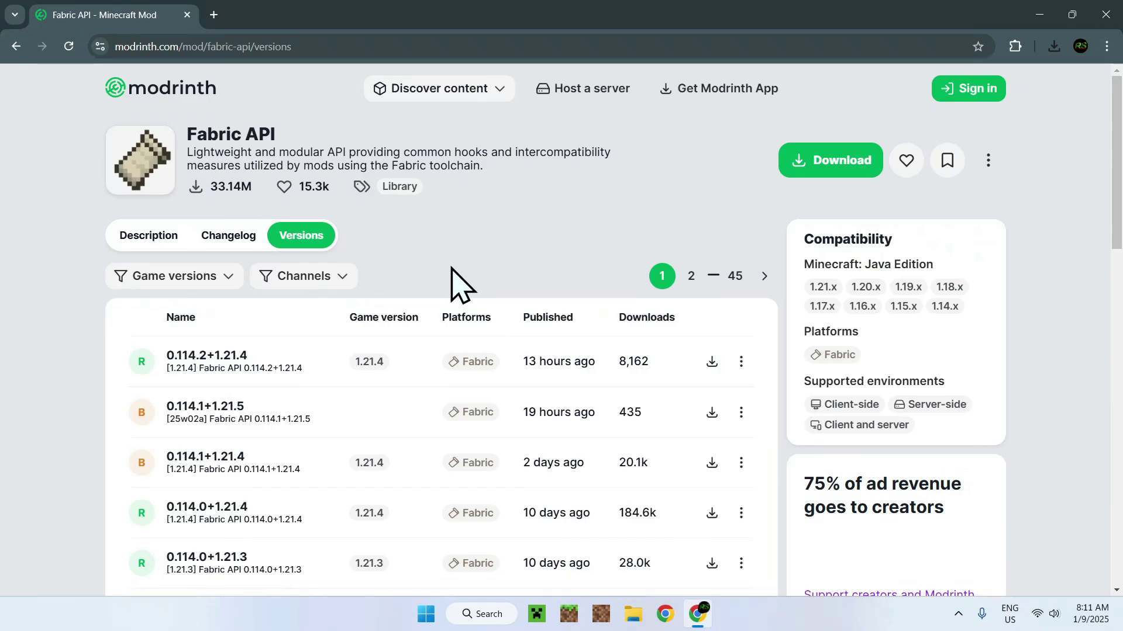
click(711, 361)
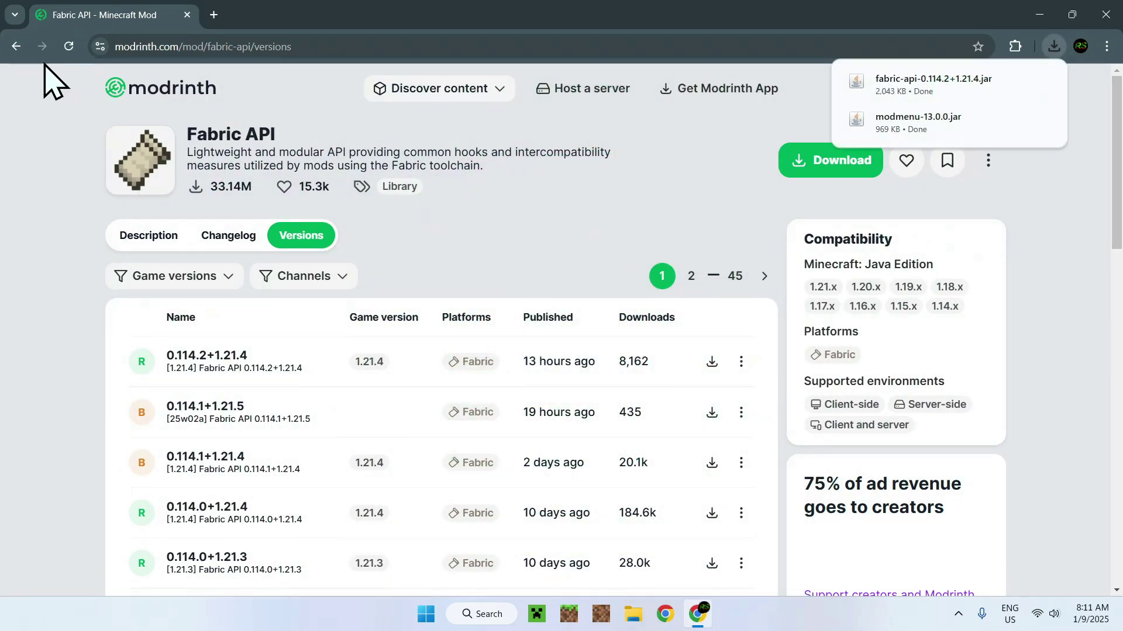
Return to the Mod Menu 13.0.0 details and open its other required dependency, Text Placeholder API
click(15, 47)
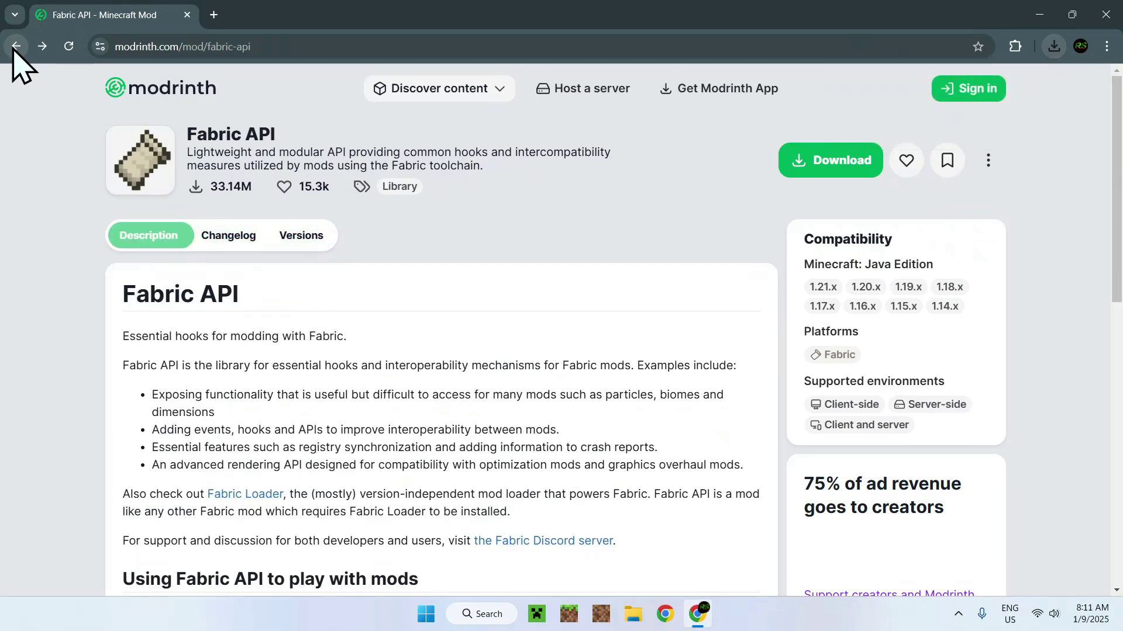
click(14, 46)
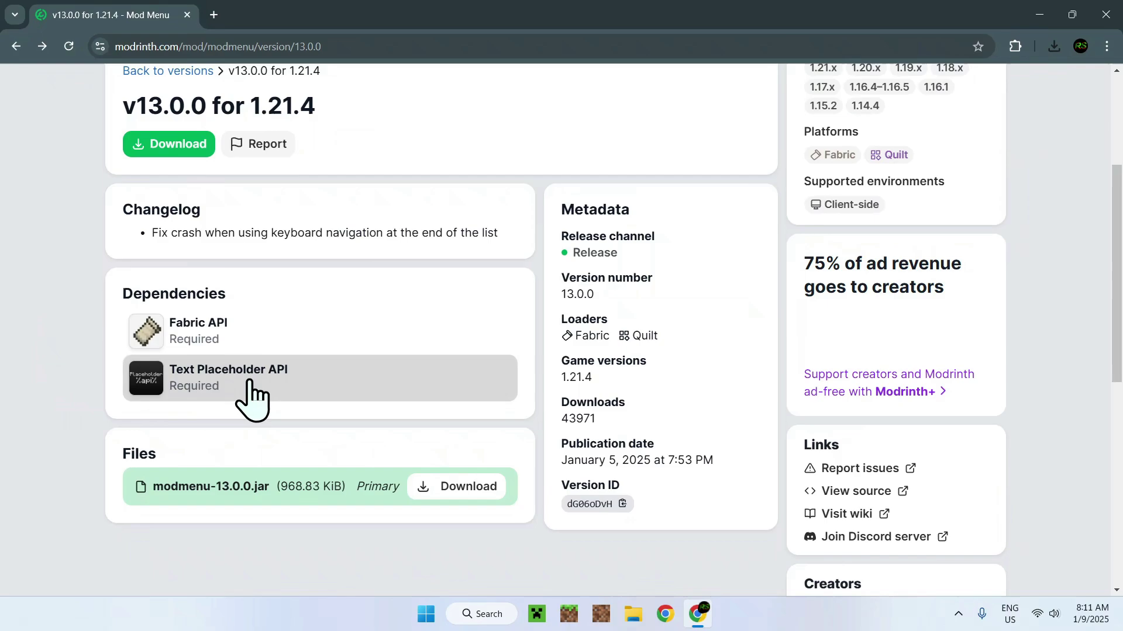
click(294, 372)
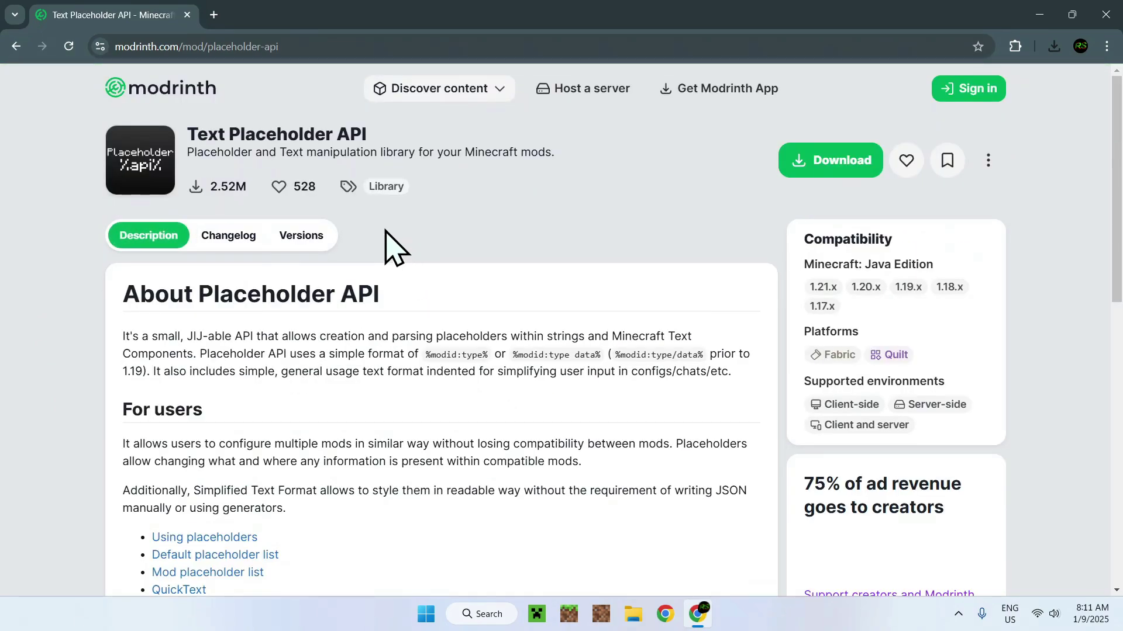
Filter the Text Placeholder API versions to game version 1.21.4 and download 2.5.1+1.21.3
click(298, 236)
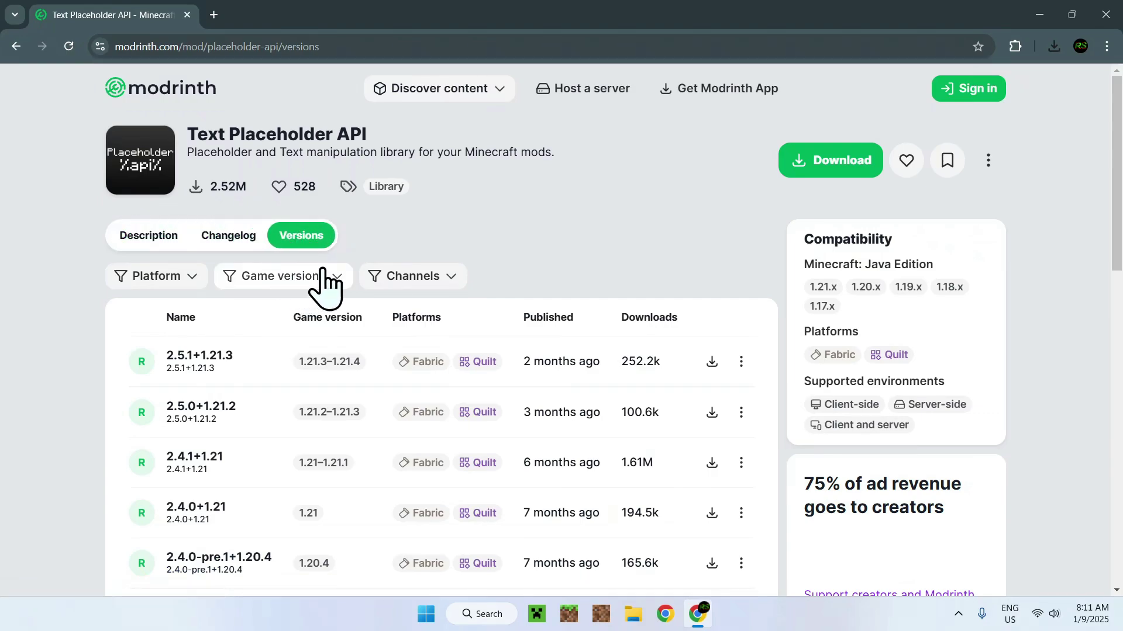
click(290, 279)
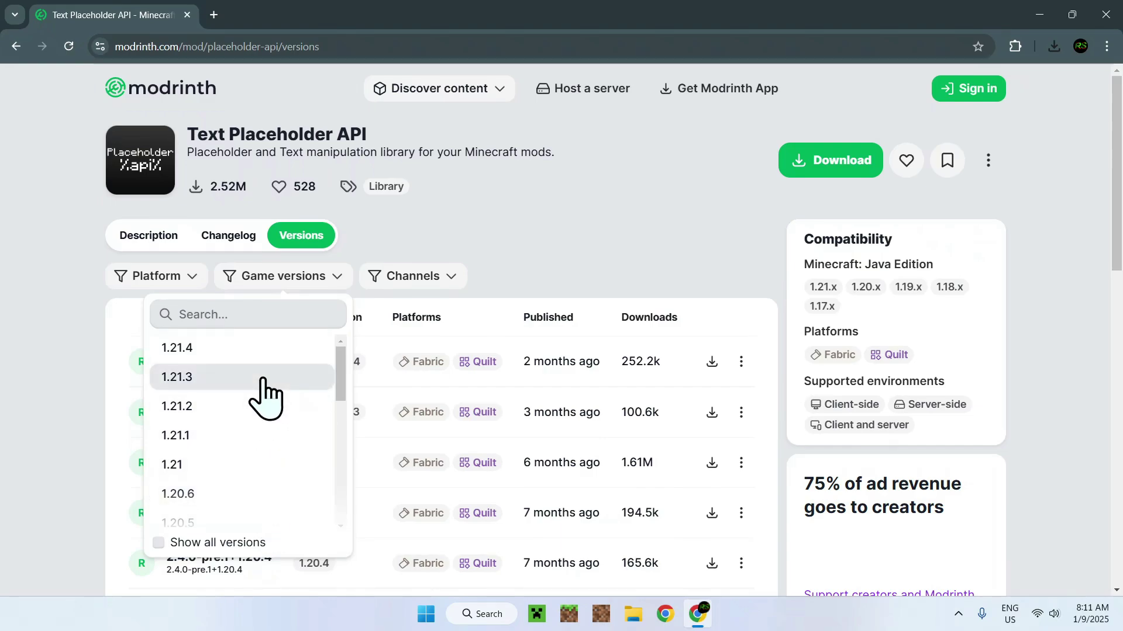
click(261, 350)
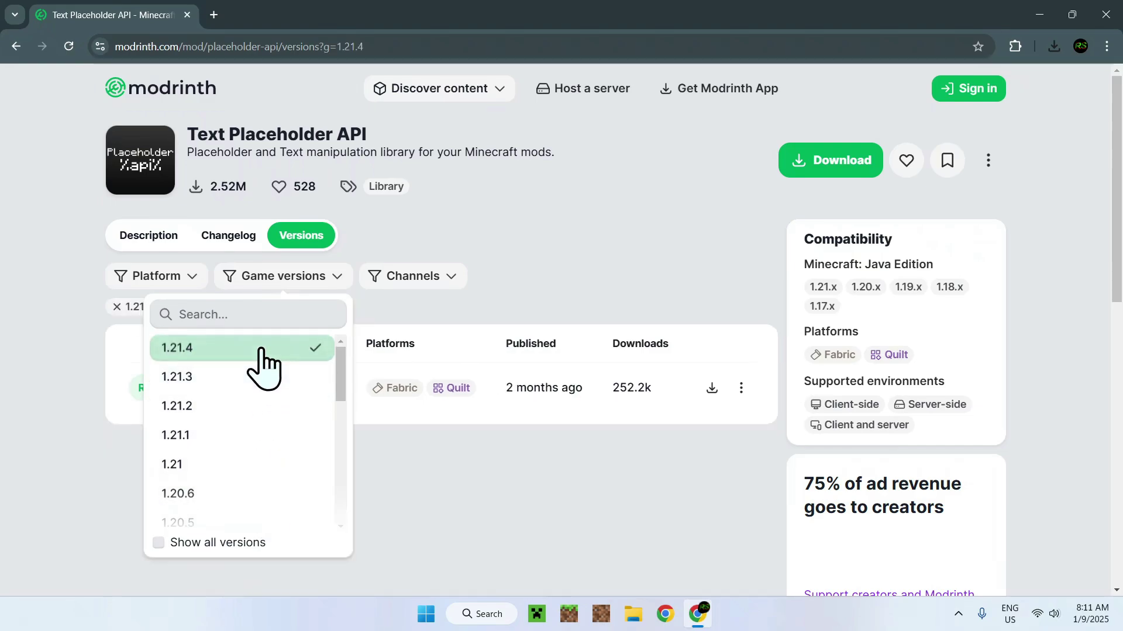
click(555, 260)
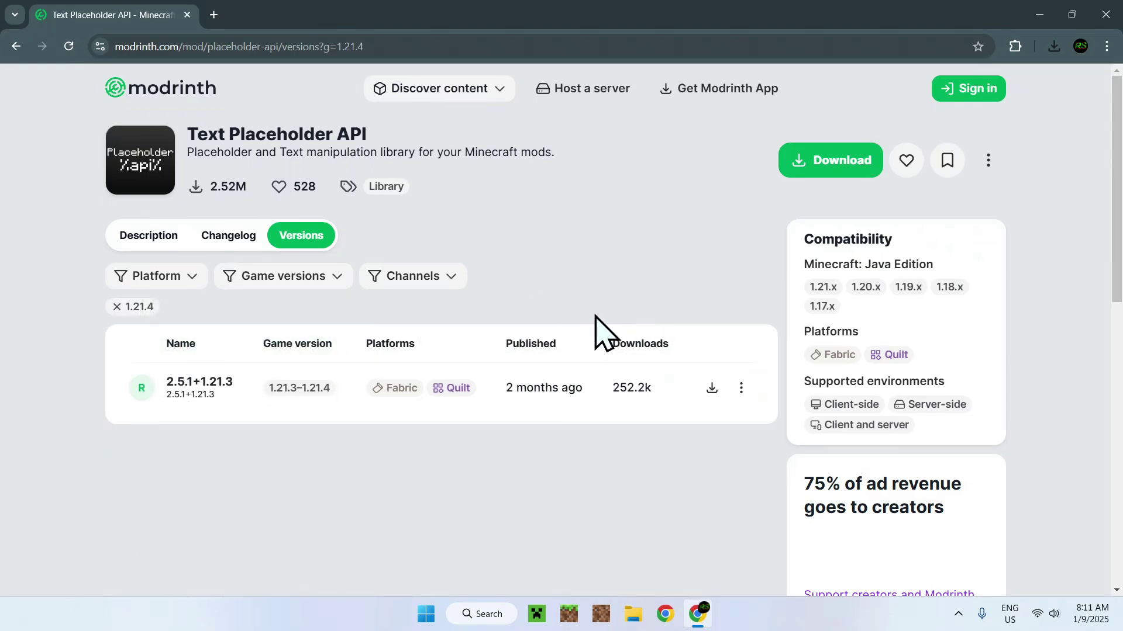
click(712, 388)
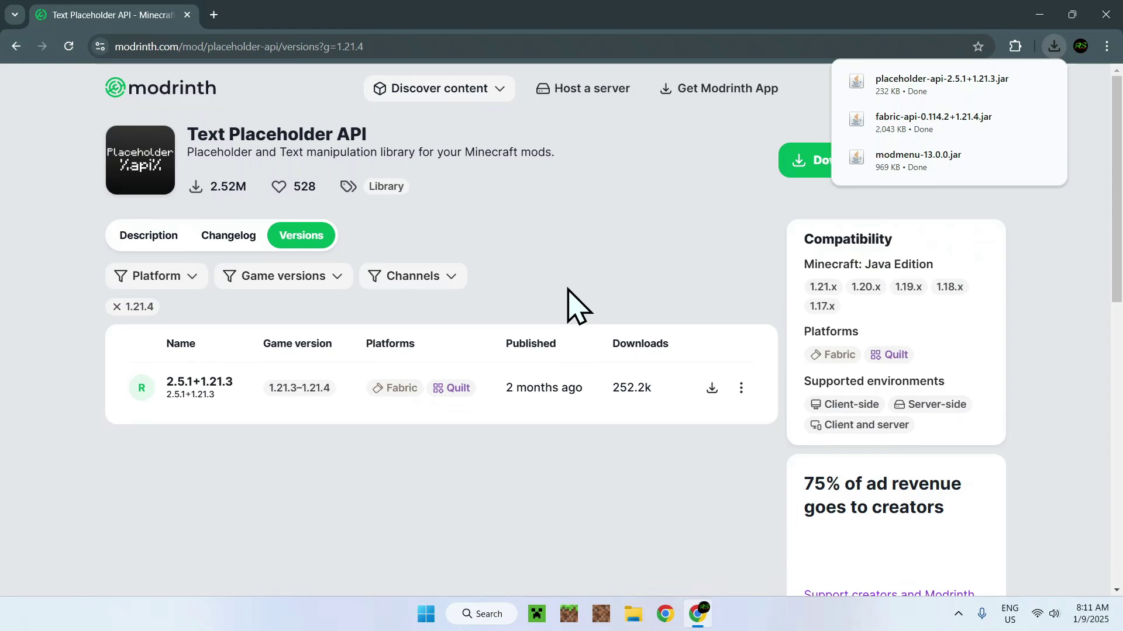
Find Sodium in Modrinth's mods list and download its mc1.21.4-0.6.6-fabric version
click(489, 96)
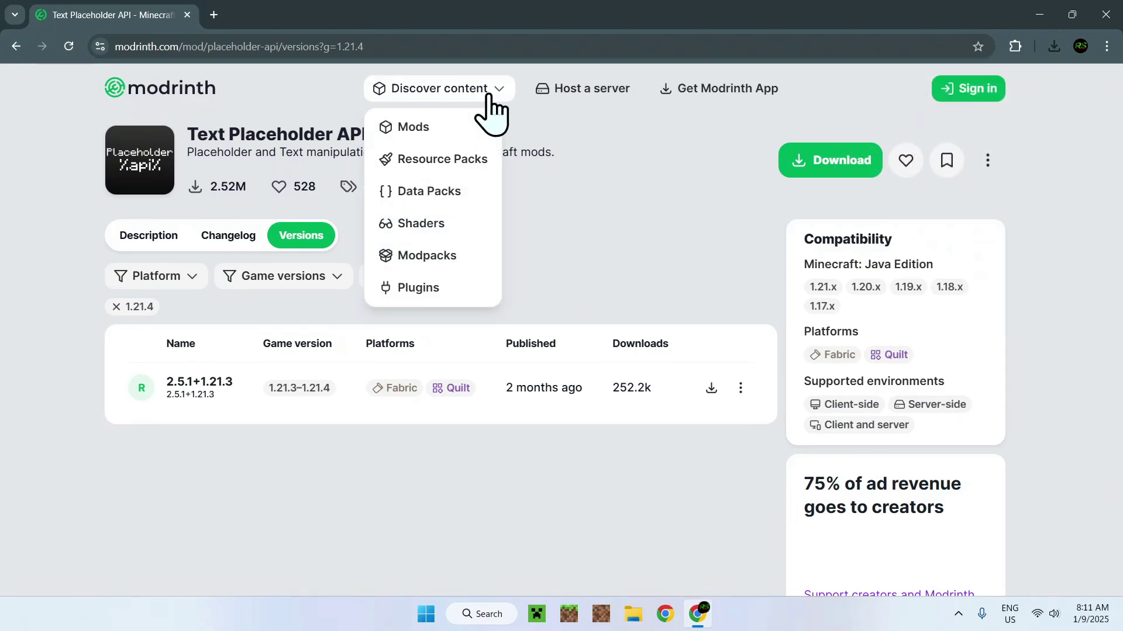
click(476, 132)
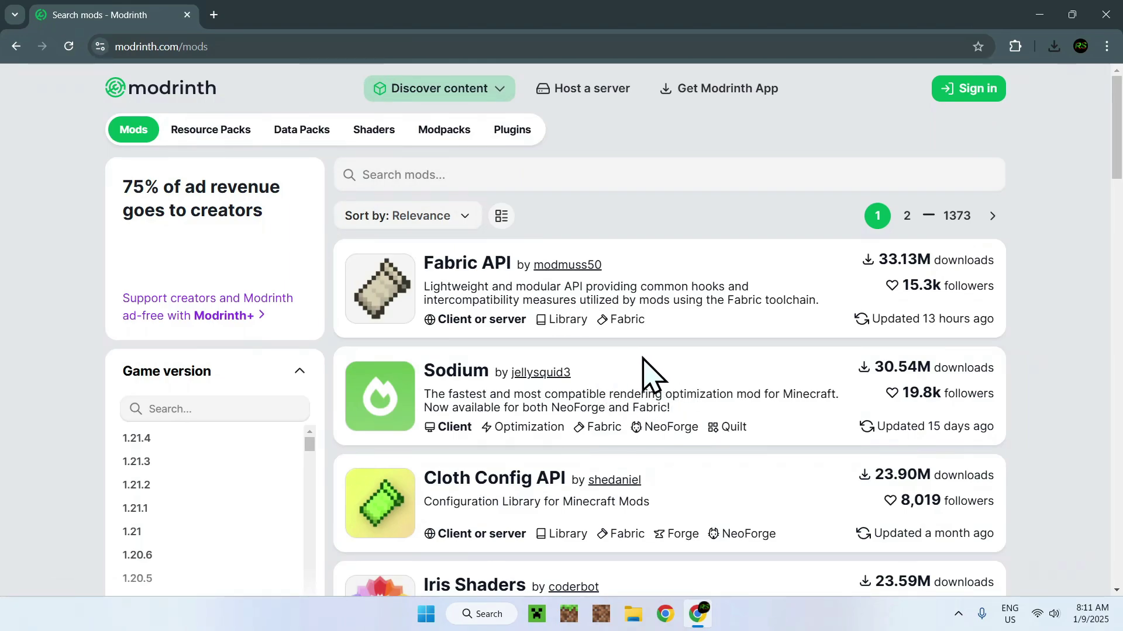
click(459, 372)
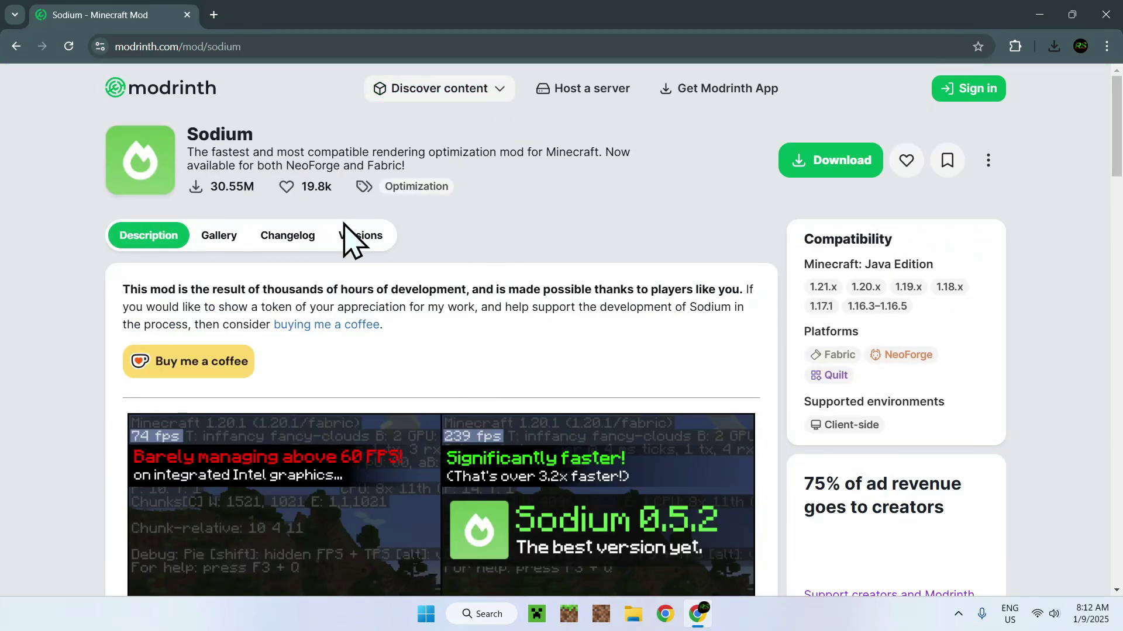
click(364, 236)
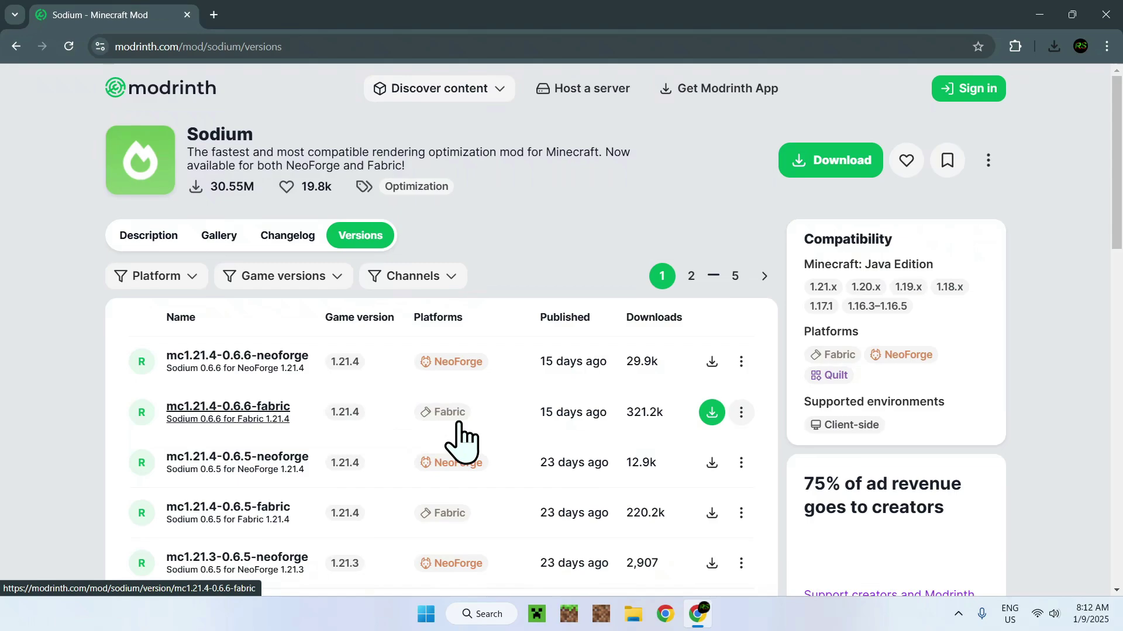
click(711, 414)
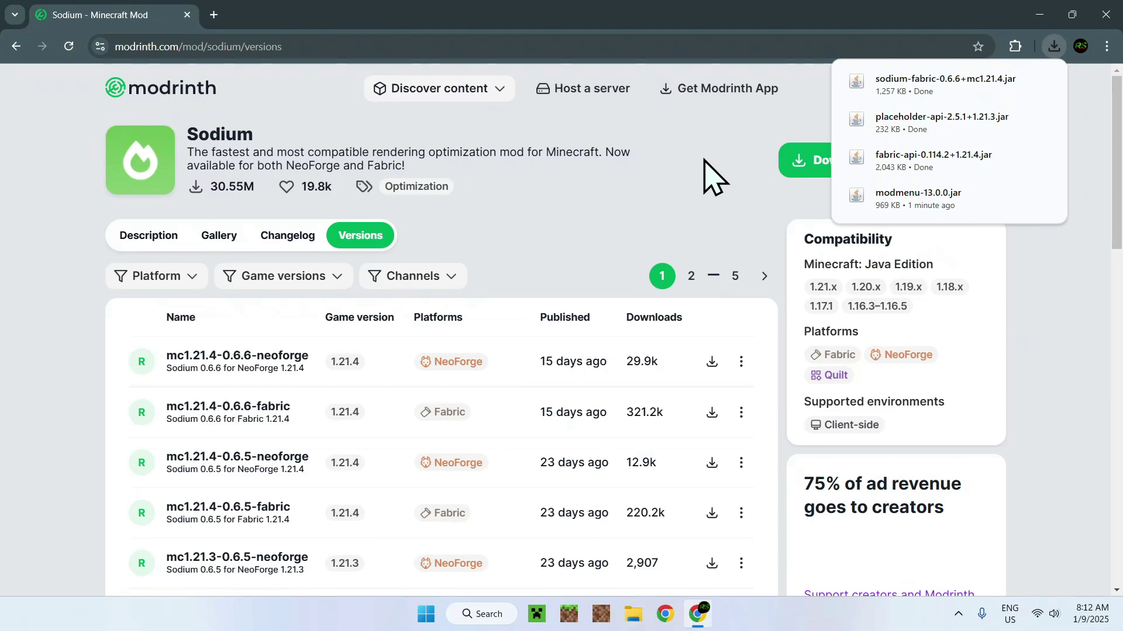
Search the web for Fabric Minecraft in a new browser tab
click(213, 14)
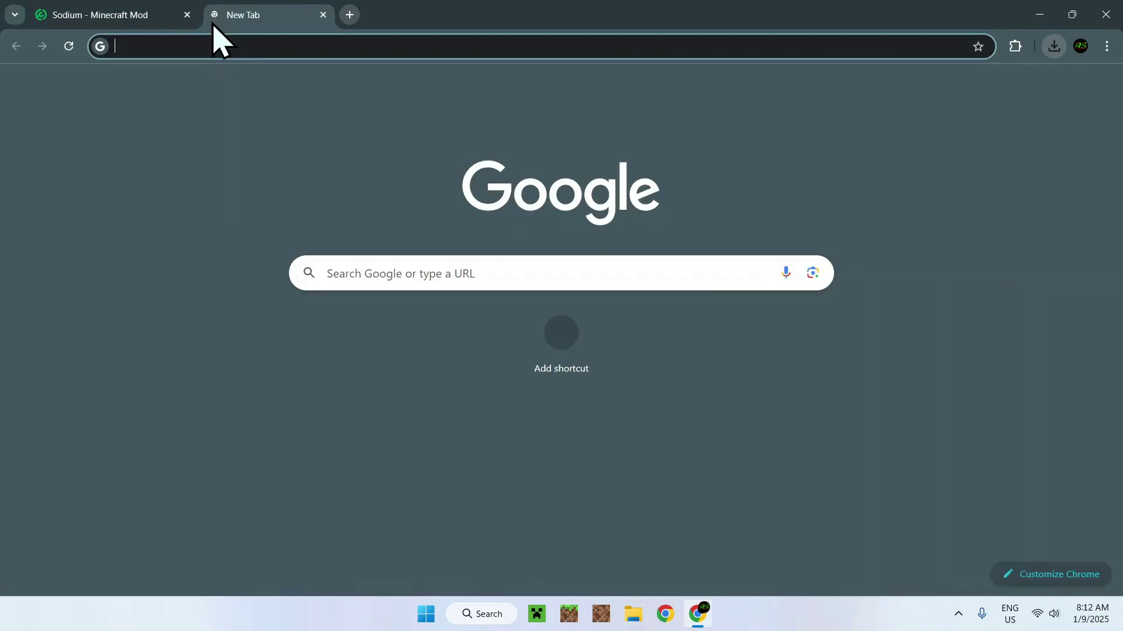
click(382, 272)
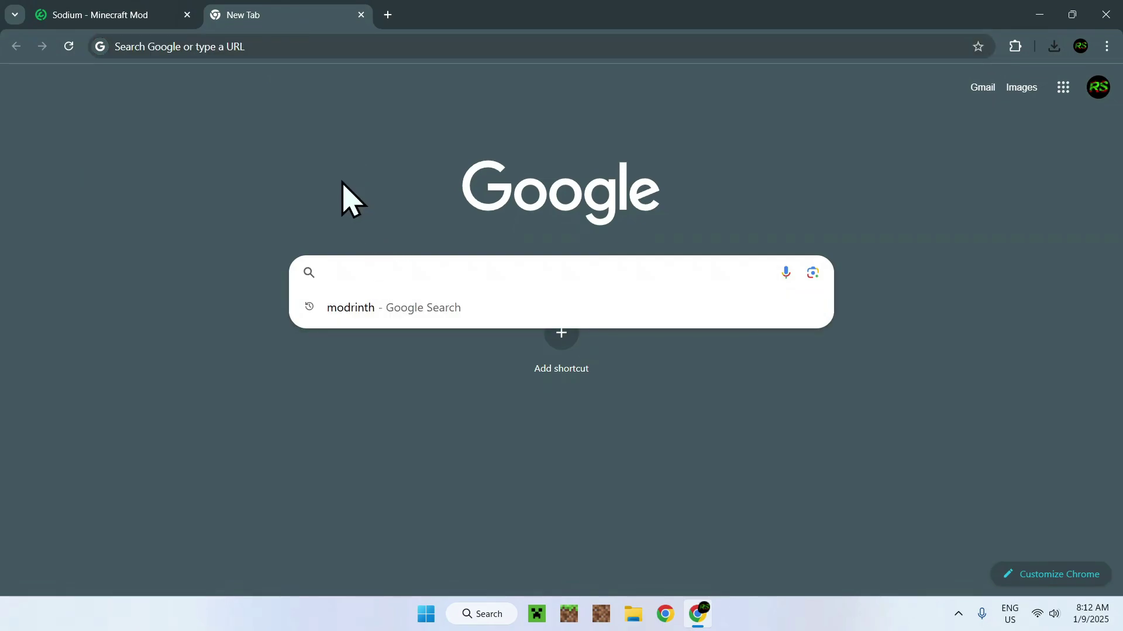
text(Fabric )
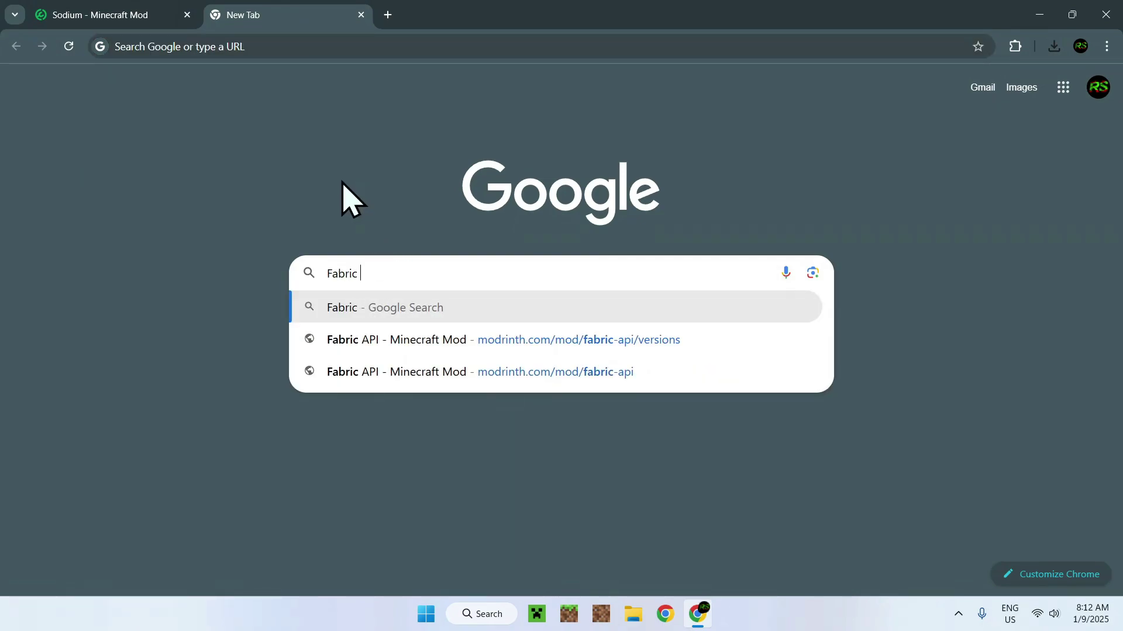
text(Minecraft)
key(Return)
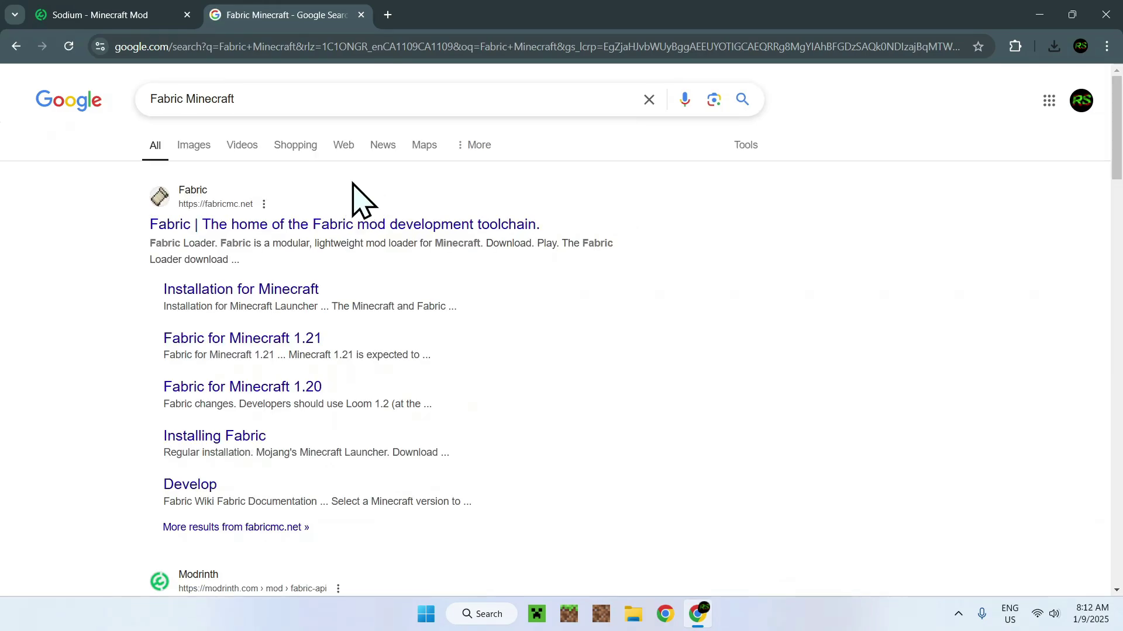
Download the Fabric installer for Windows from the official fabricmc.net site and close the browser
click(195, 224)
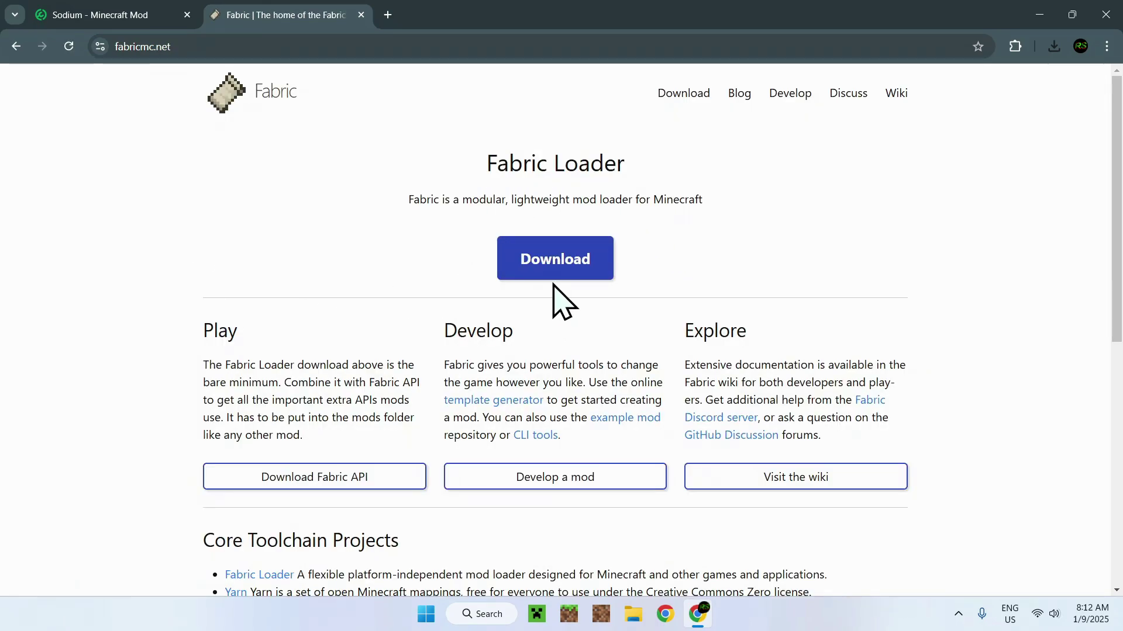
click(553, 300)
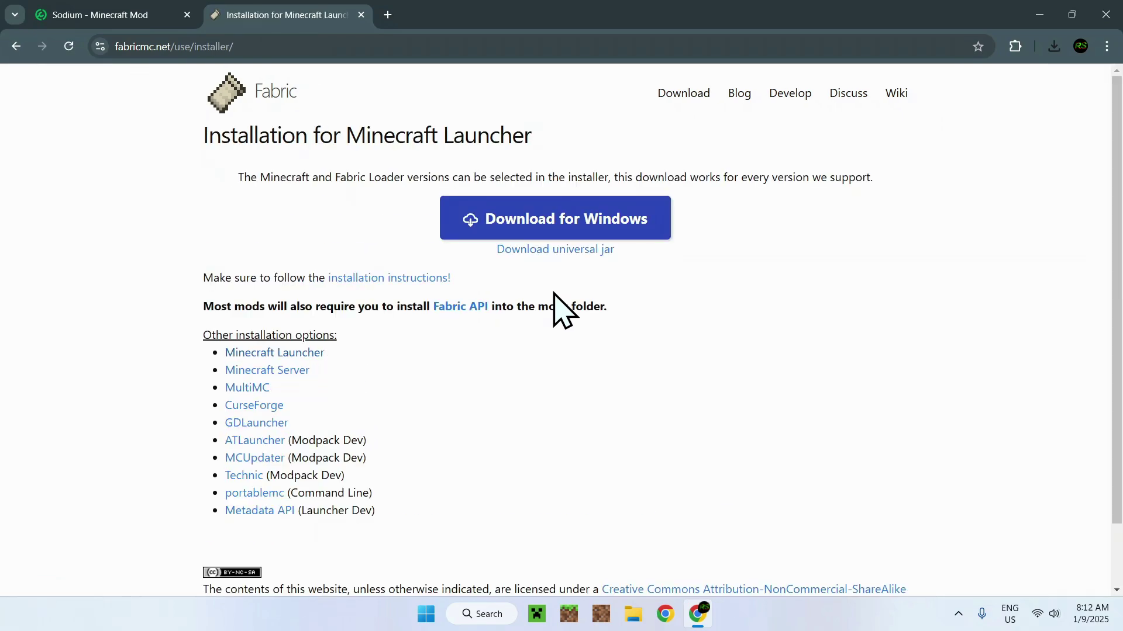
click(554, 231)
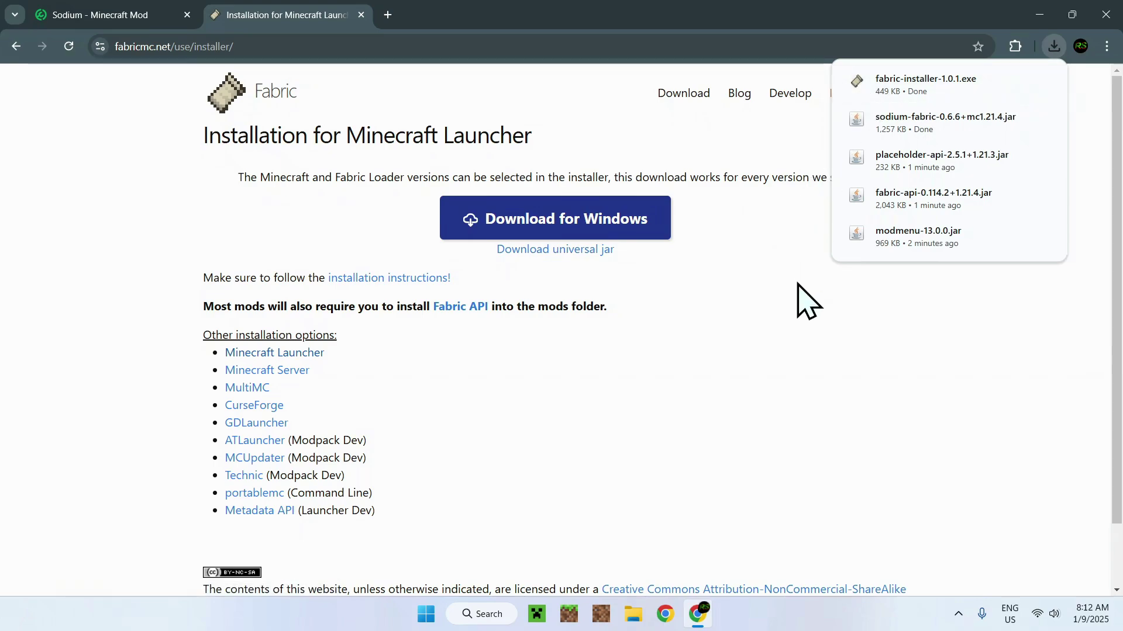
click(1102, 14)
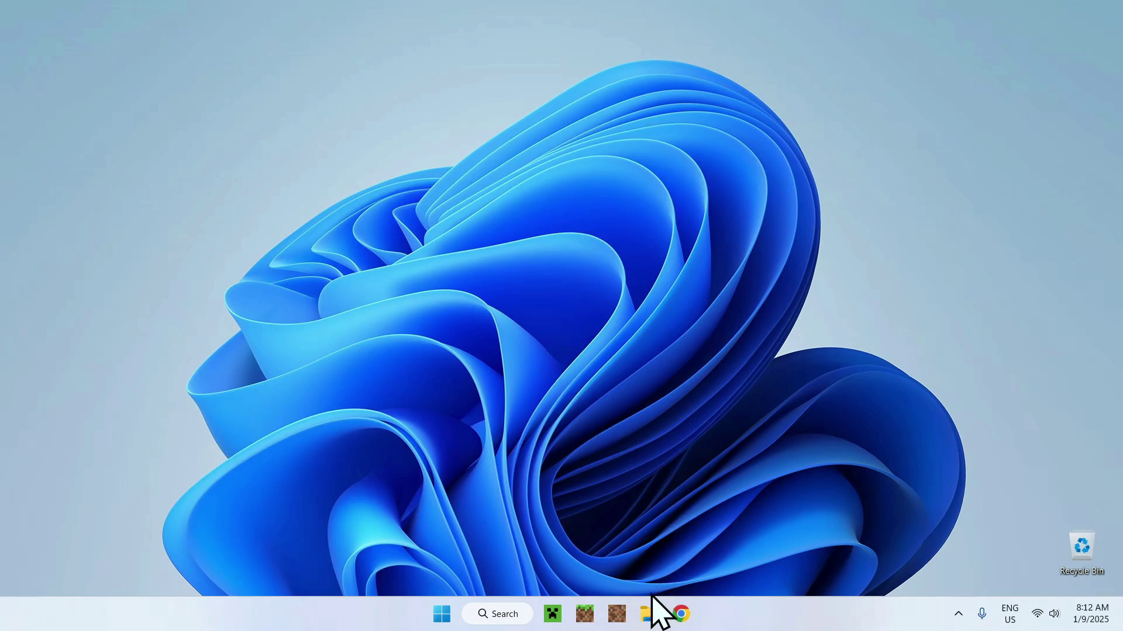
Open the Downloads folder in File Explorer to find the Fabric installer and the mod files
click(651, 614)
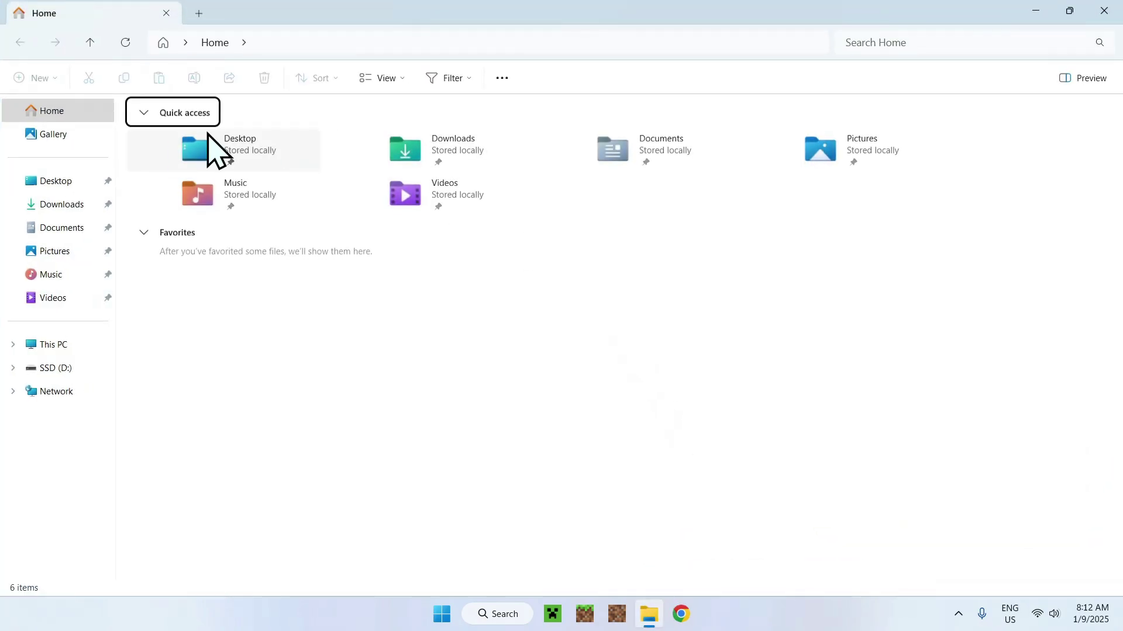
click(73, 205)
drag(148, 222, 148, 245)
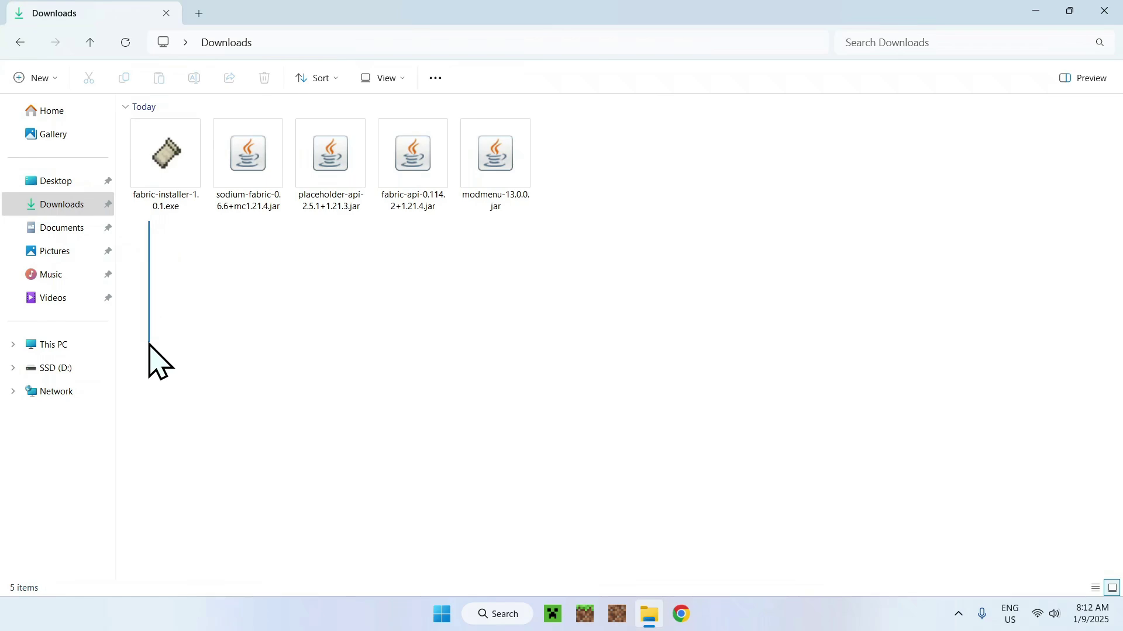
drag(148, 344, 149, 404)
drag(157, 237, 409, 236)
Run fabric-installer-1.0.1.exe, install the client for Minecraft 1.21.4 with loader 0.16.10, and close the installer
double_click(164, 201)
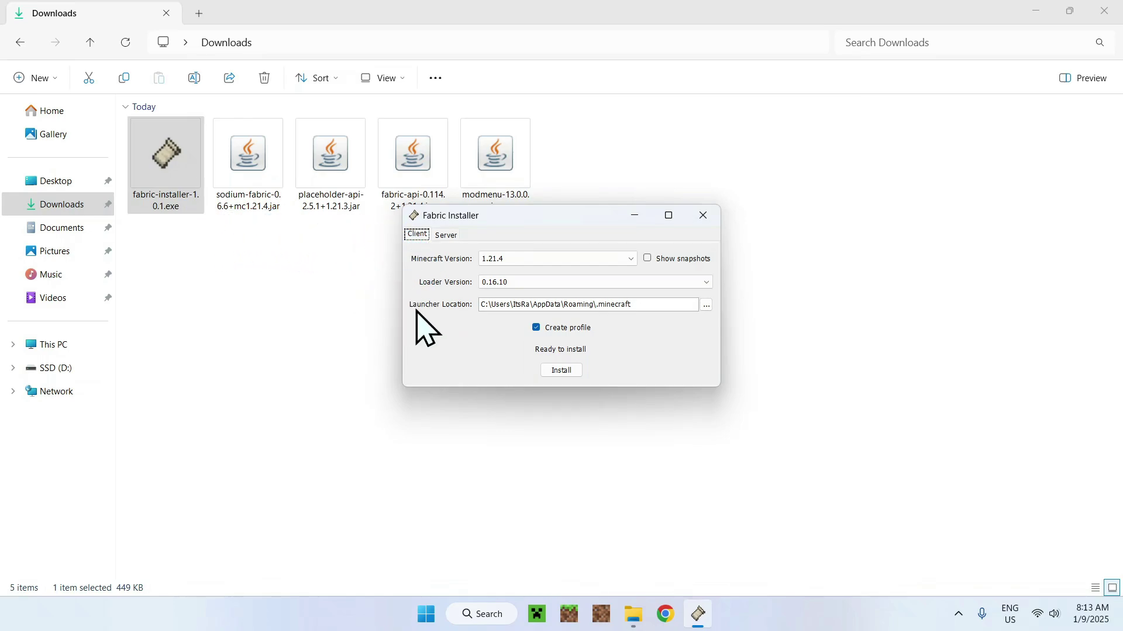
click(561, 372)
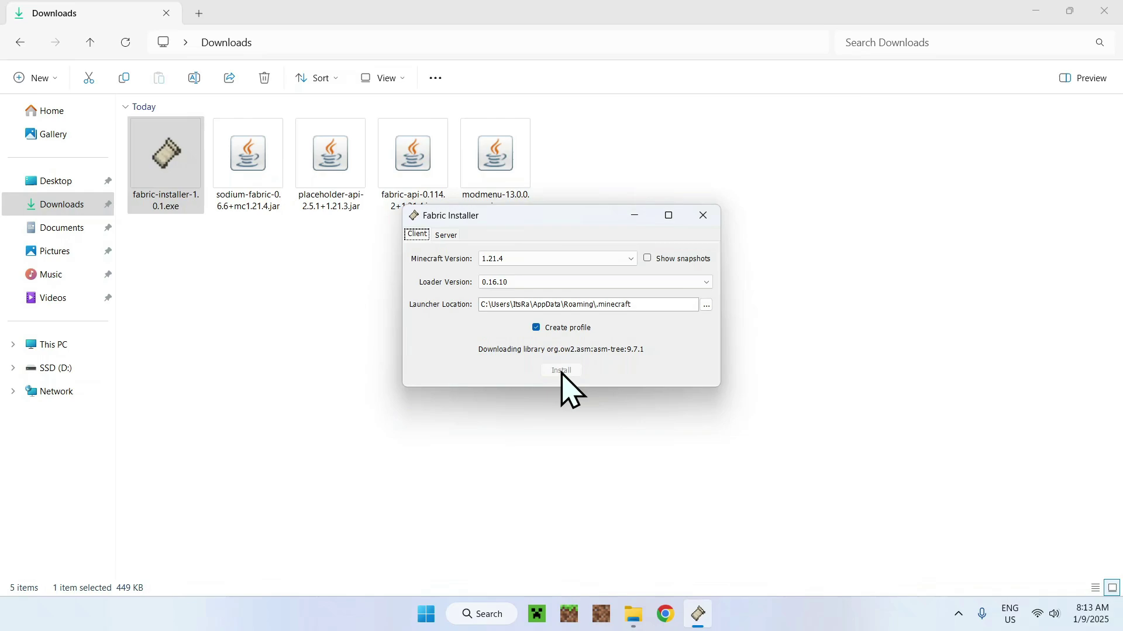
click(560, 333)
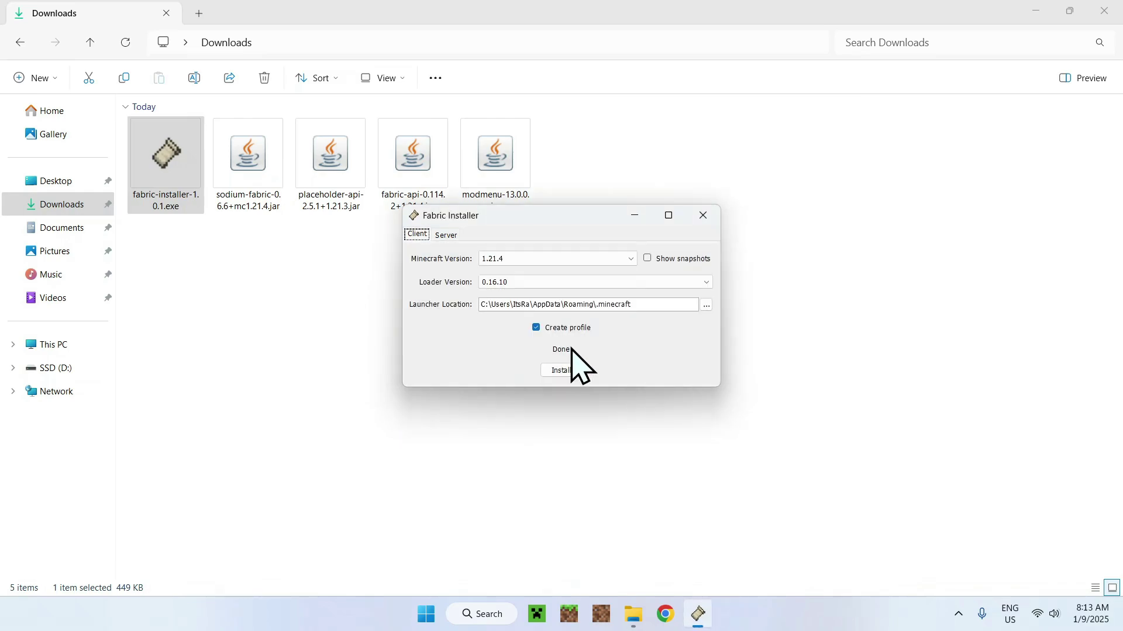
click(704, 218)
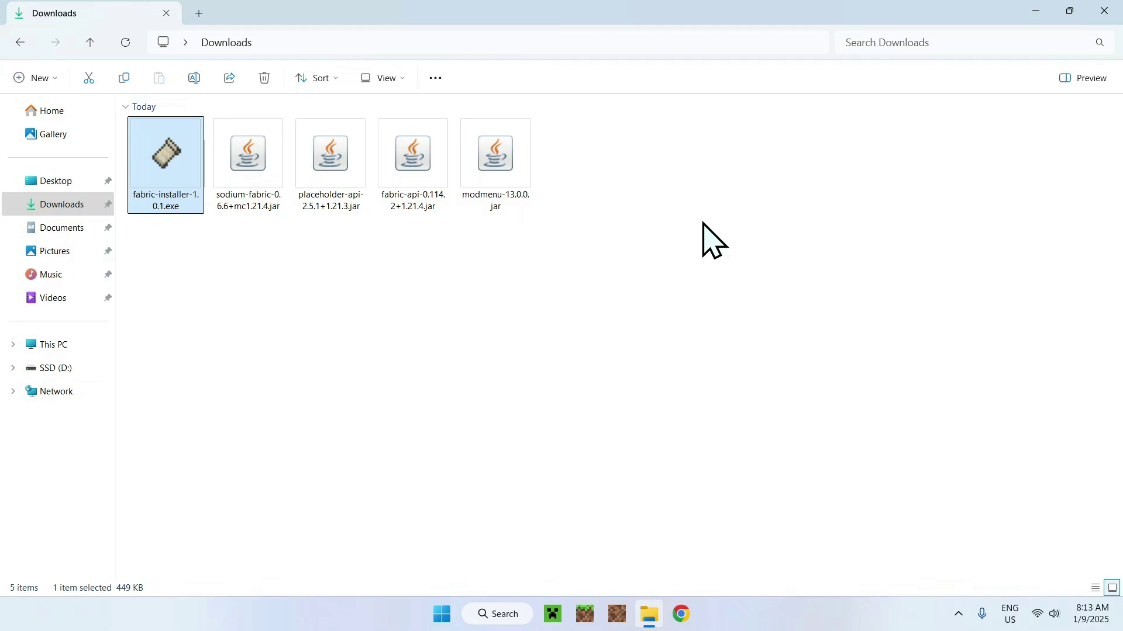
In the Minecraft Launcher, open the fabric-loader-1.21.4 installation's game folder and go into its mods folder
click(552, 614)
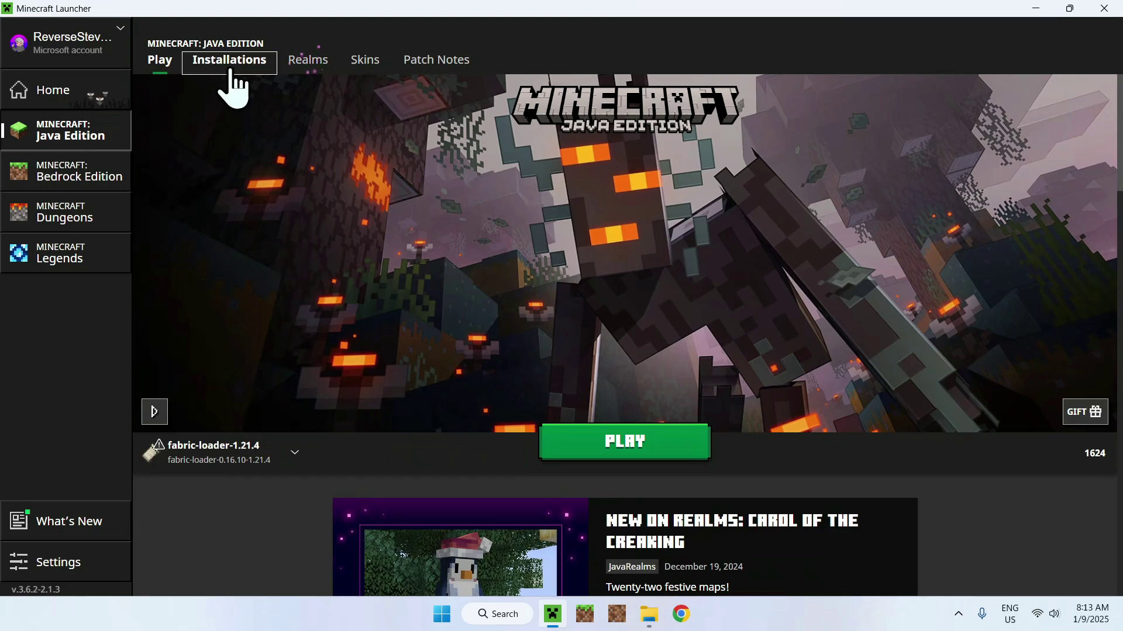
click(227, 64)
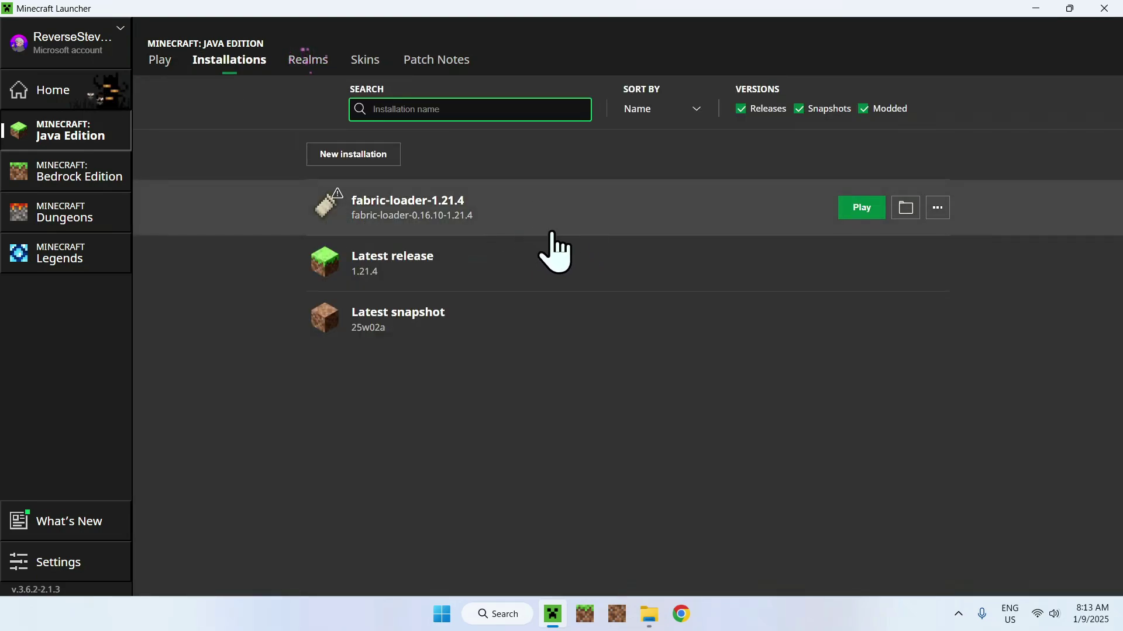
click(905, 209)
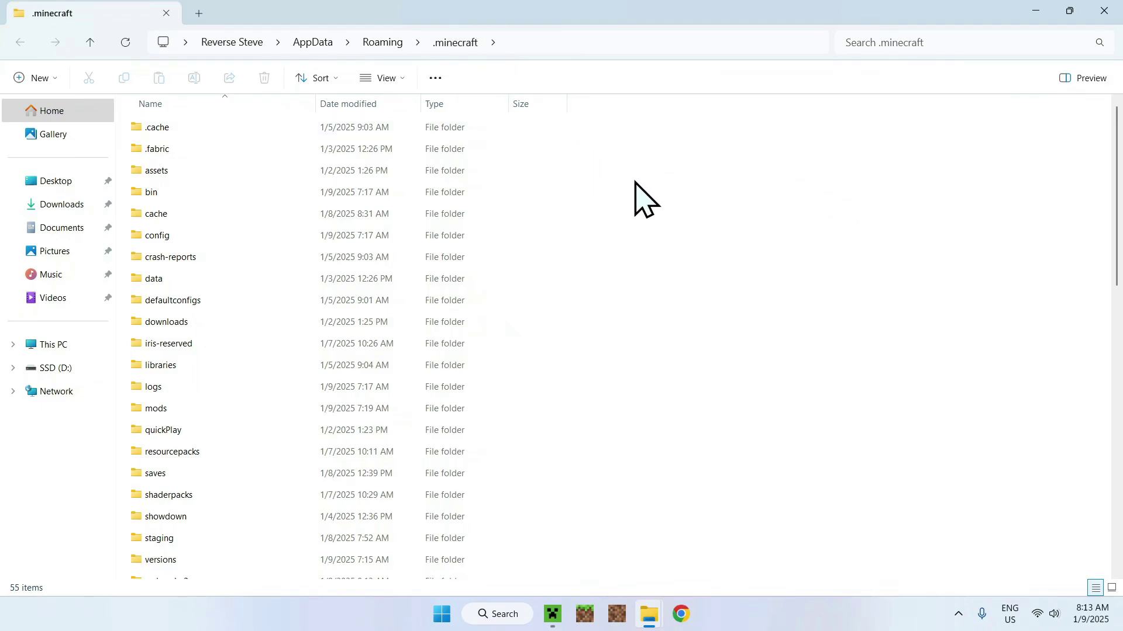
click(262, 410)
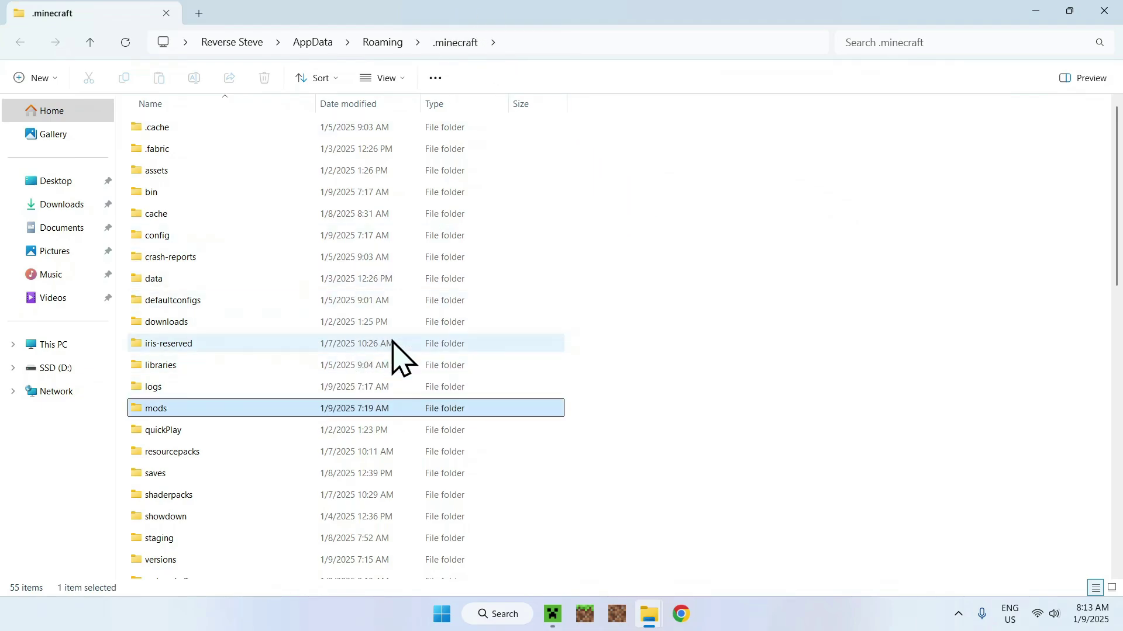
double_click(235, 409)
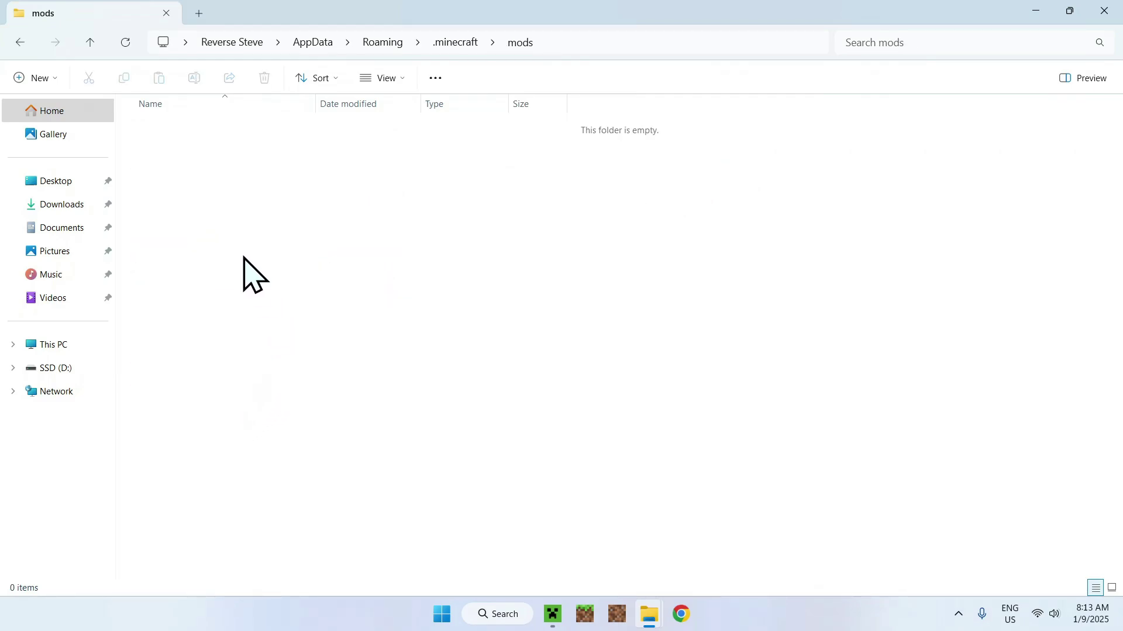
Copy the Sodium, Placeholder API, Fabric API and Mod Menu jar files from Downloads into the .minecraft mods folder
click(62, 204)
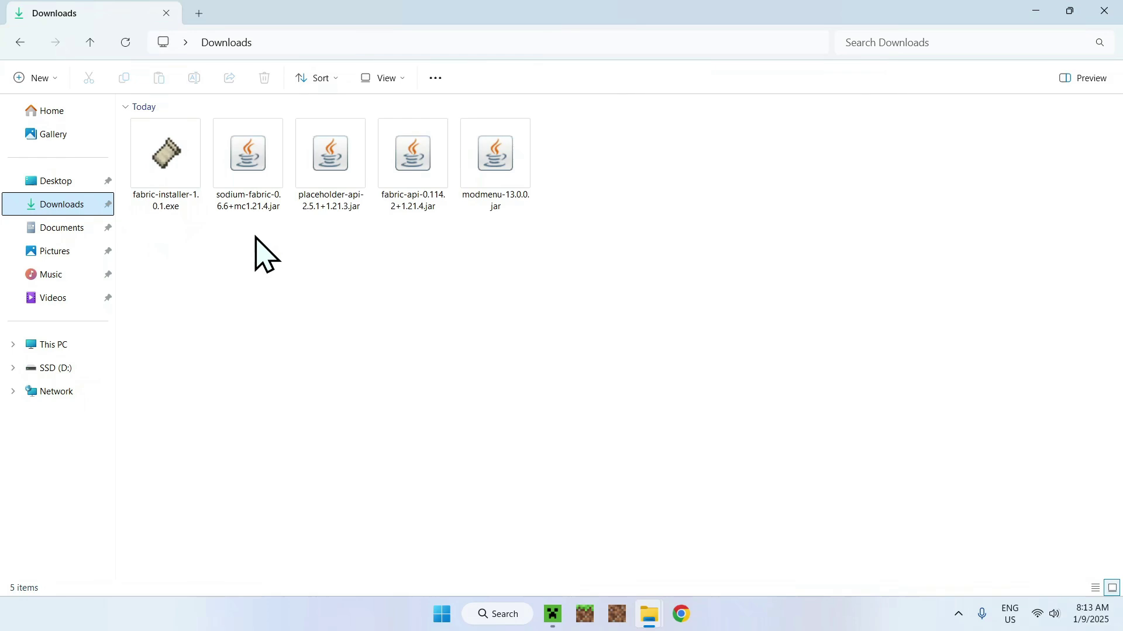
drag(246, 234, 468, 153)
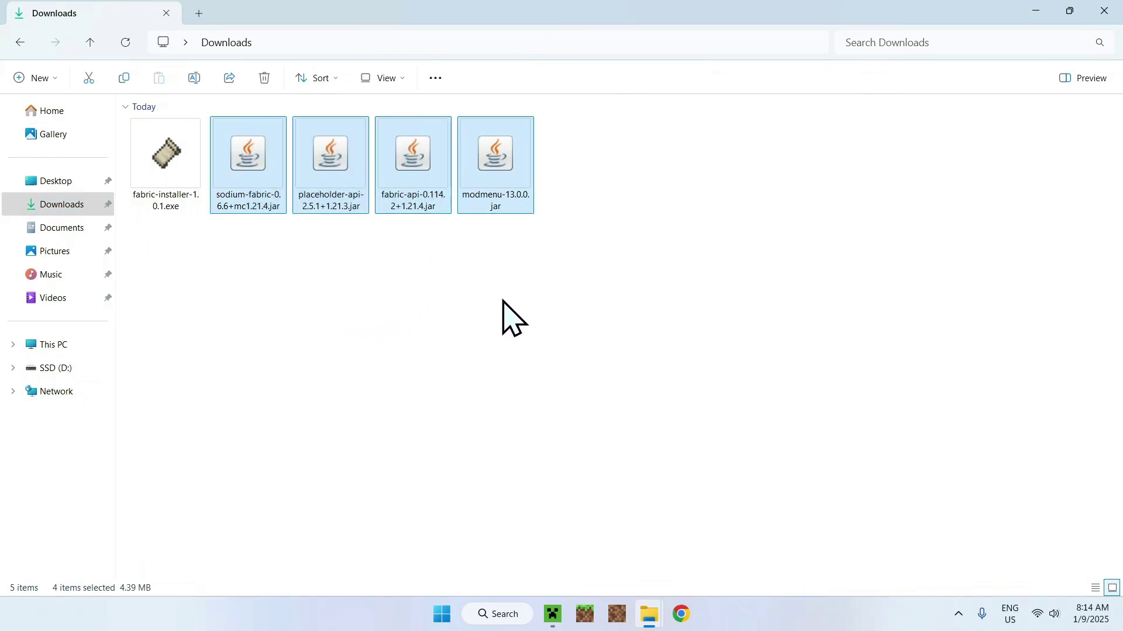
click(124, 78)
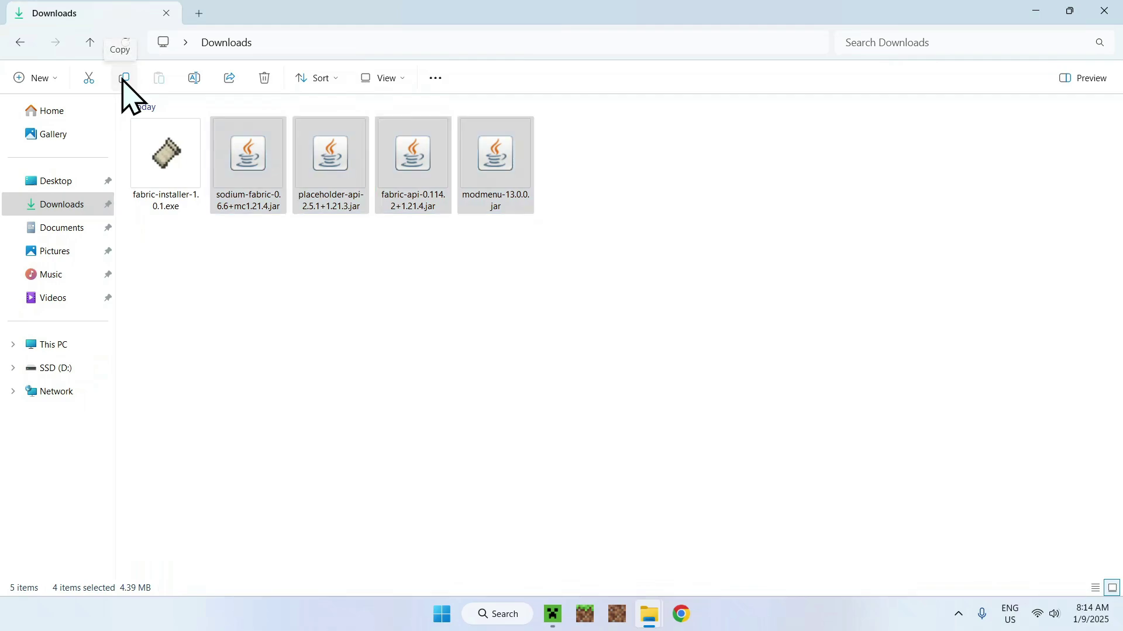
click(20, 42)
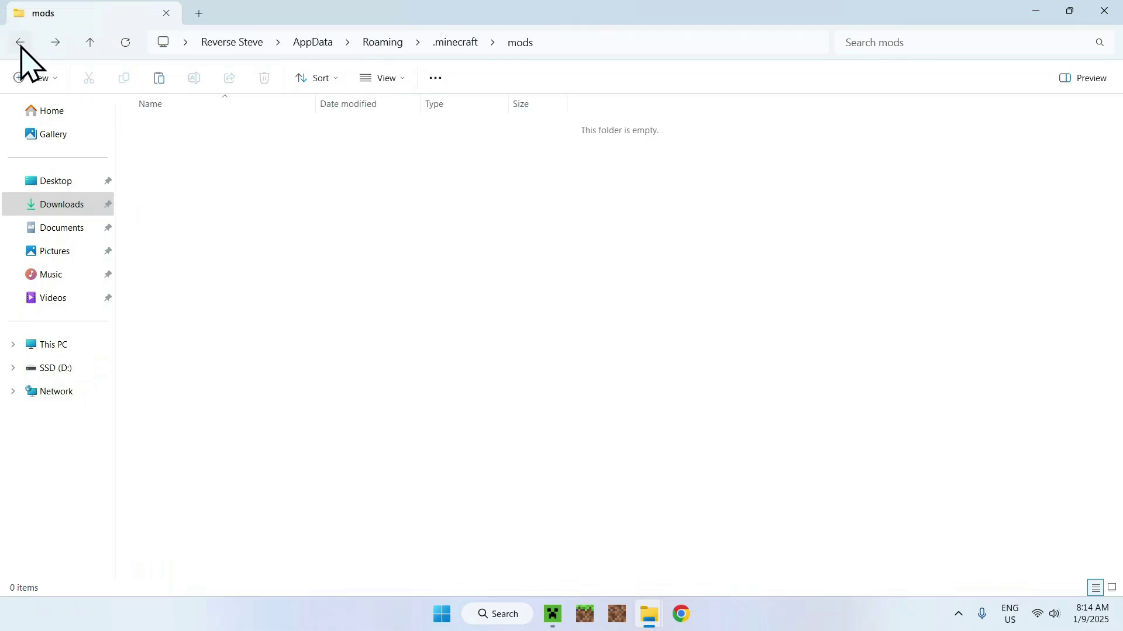
click(157, 80)
click(263, 209)
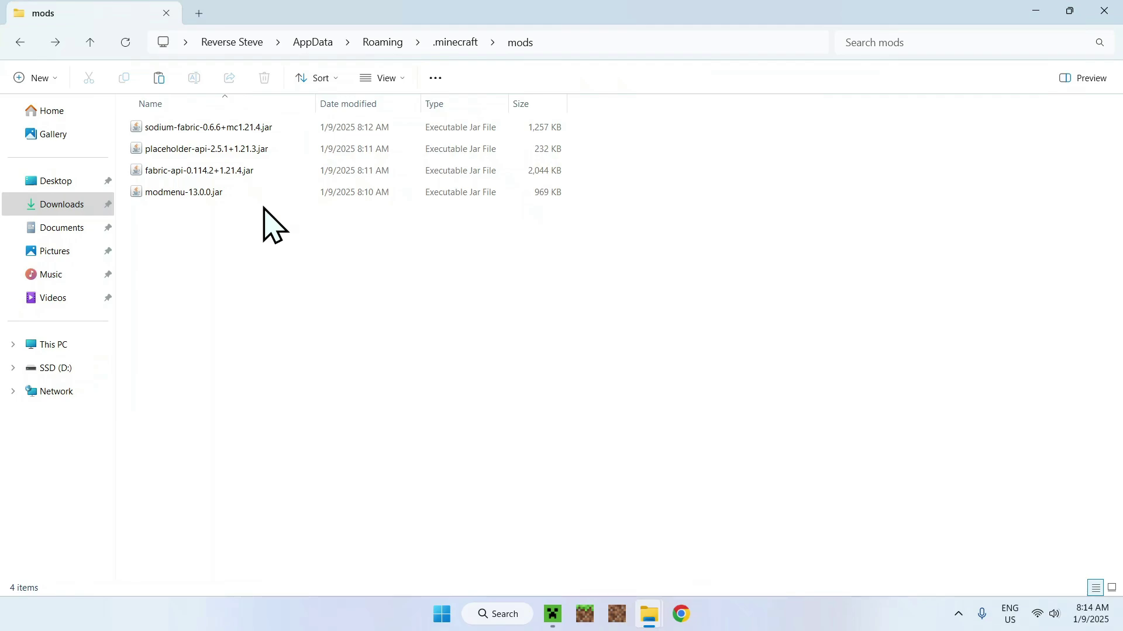
Switch back to the Minecraft Launcher, start the fabric-loader-1.21.4 profile and maximize the game window
click(553, 614)
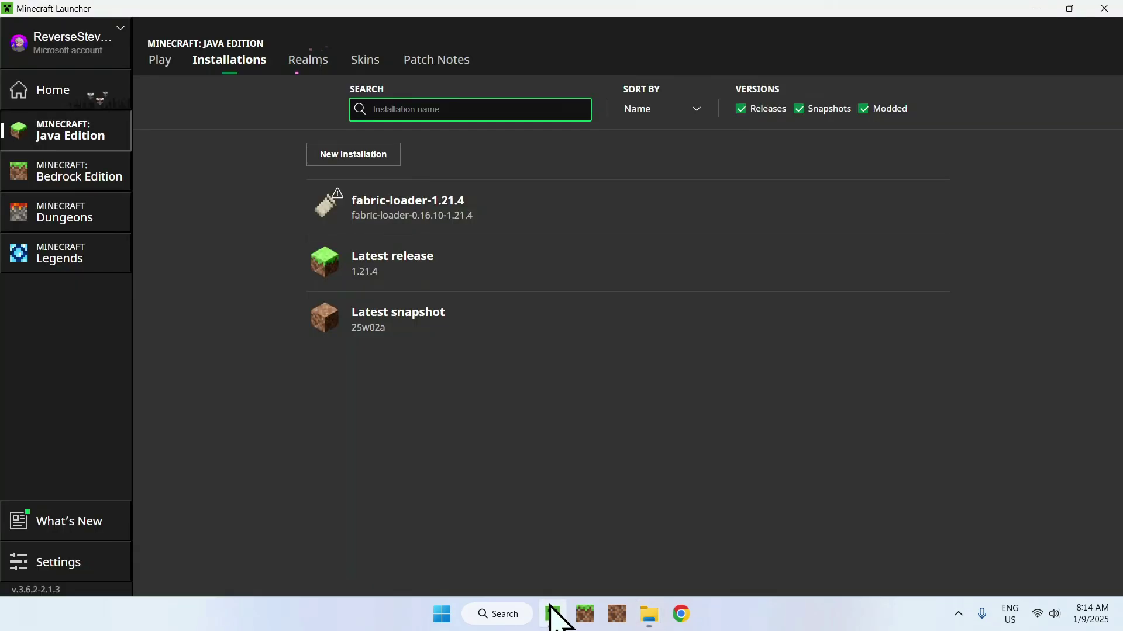
click(160, 62)
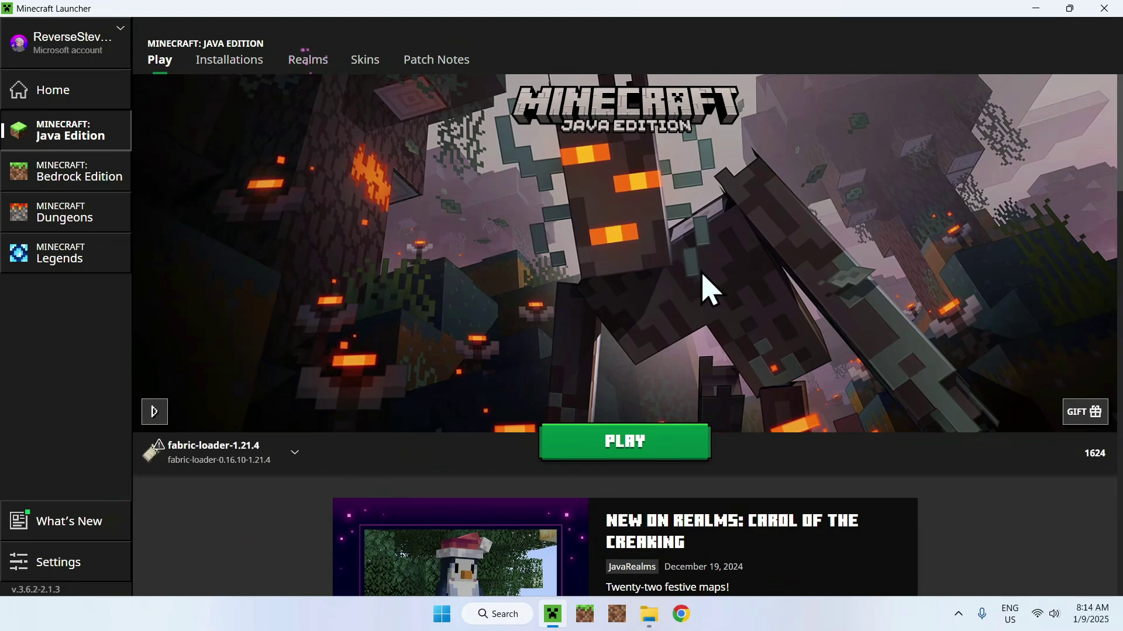
click(618, 442)
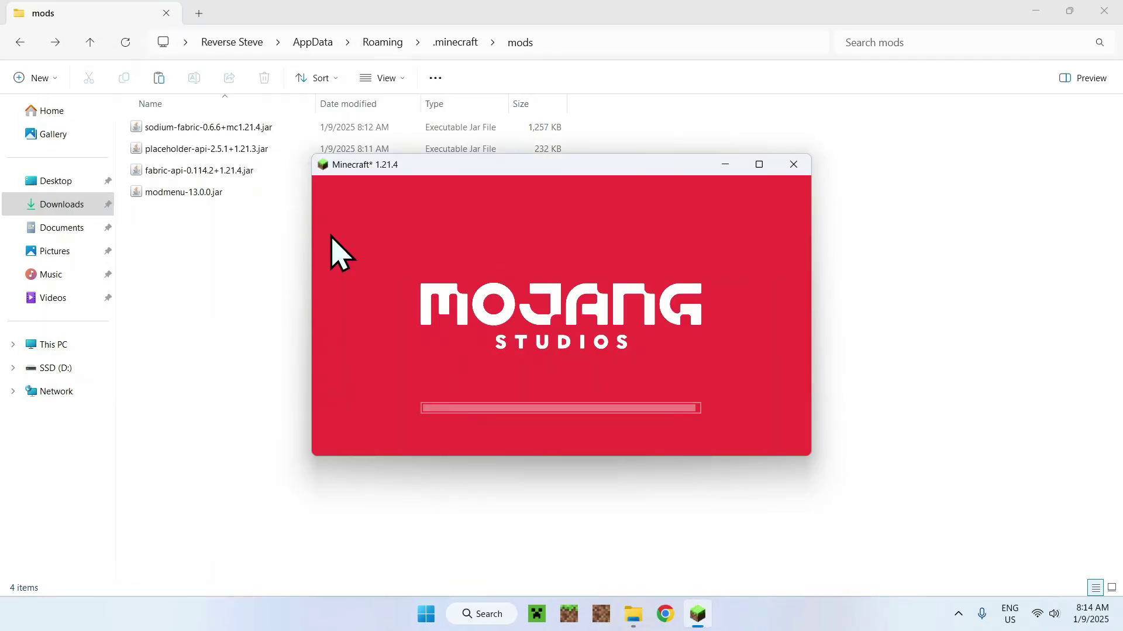
click(755, 167)
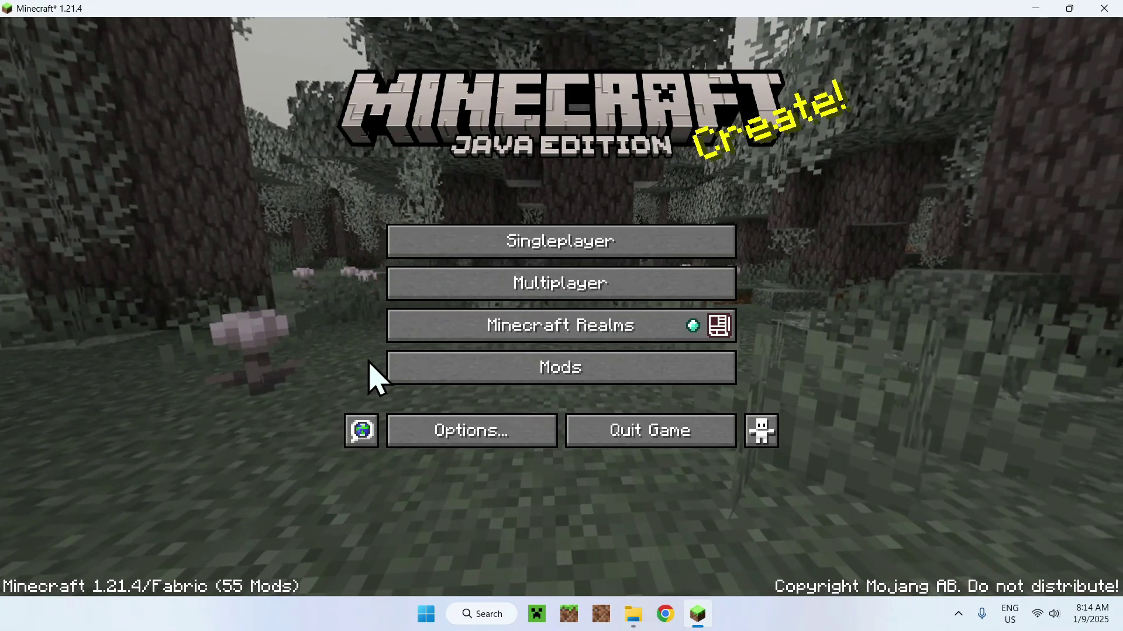
Check the installed mods list and Sodium's details, then return to the title screen
click(552, 383)
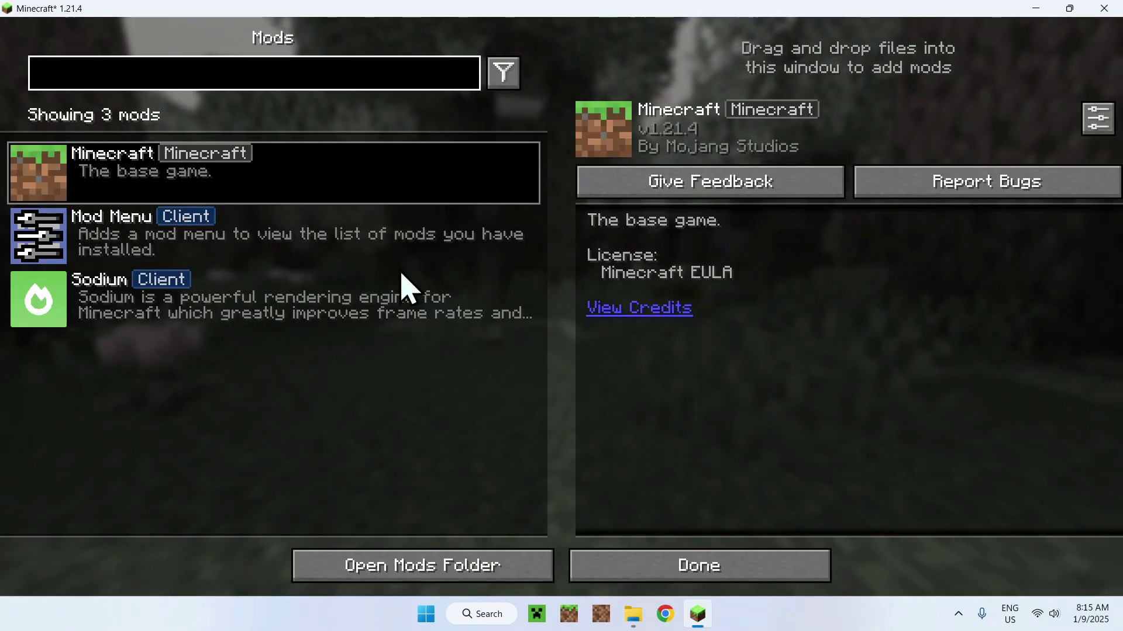
click(110, 317)
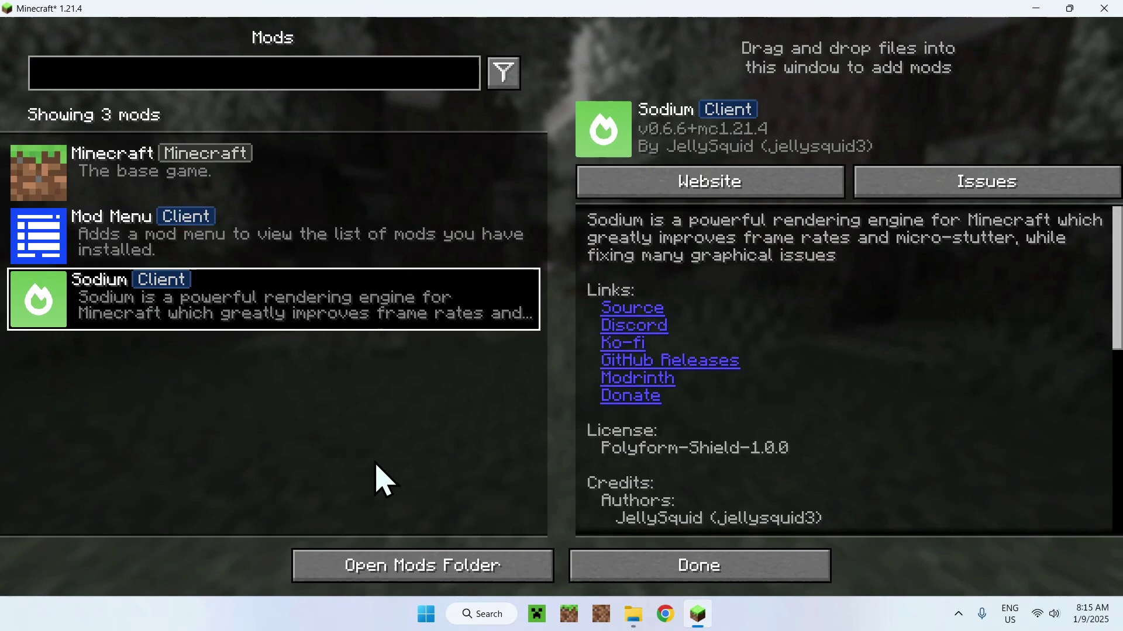
click(641, 568)
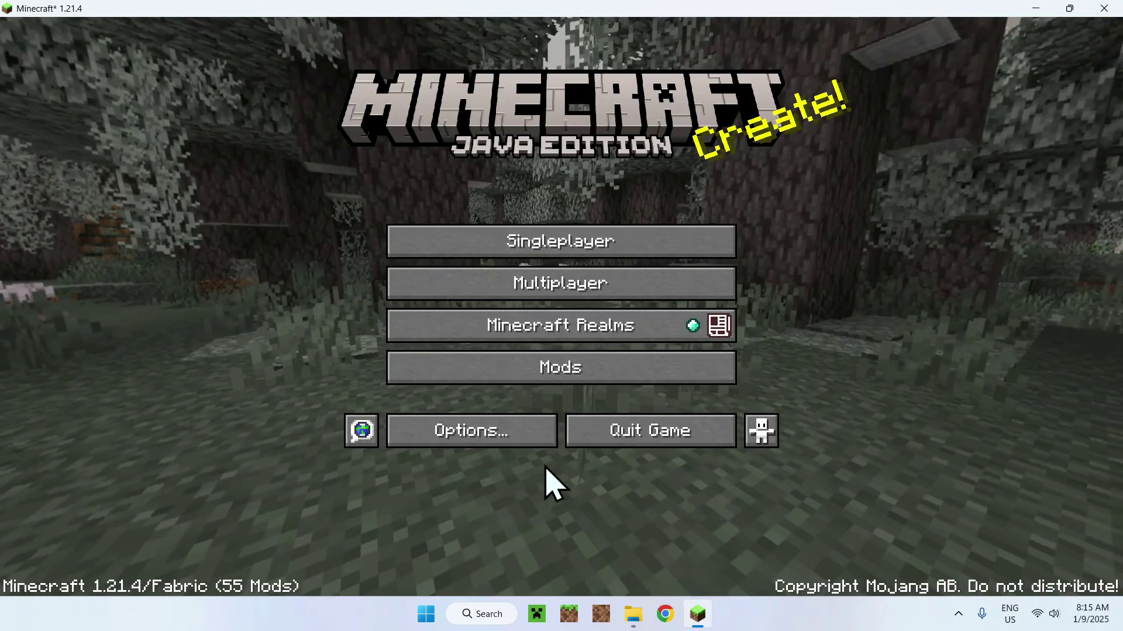
Load the Tutorials singleplayer world and show the debug overlay
click(546, 241)
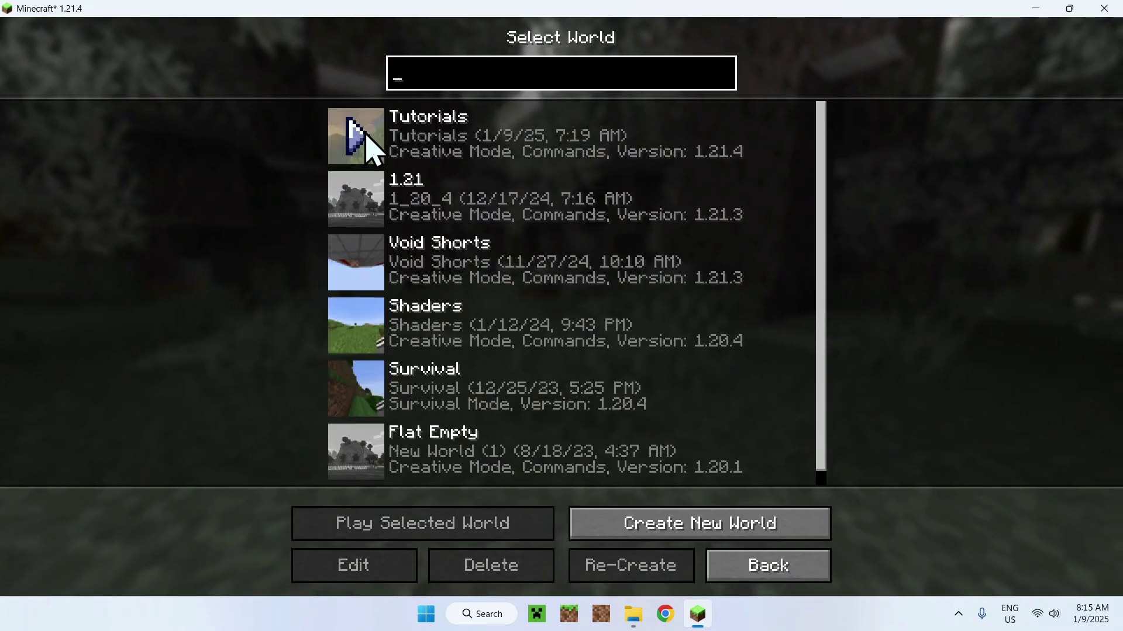
click(350, 136)
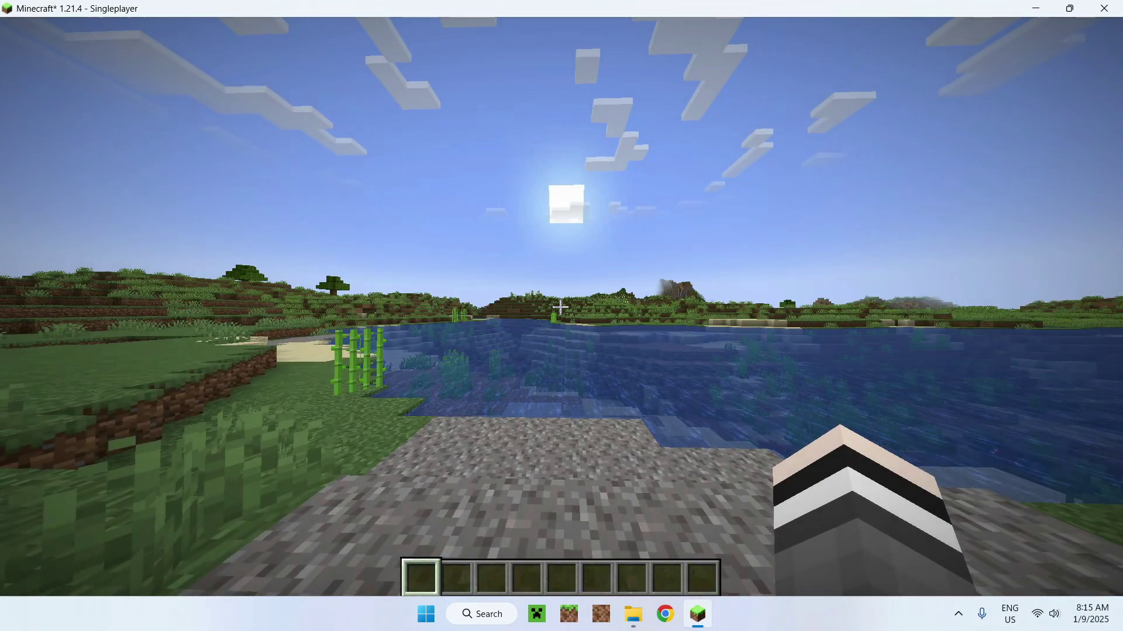
key(F3)
Pause the world and bring up the game menu
key(Escape)
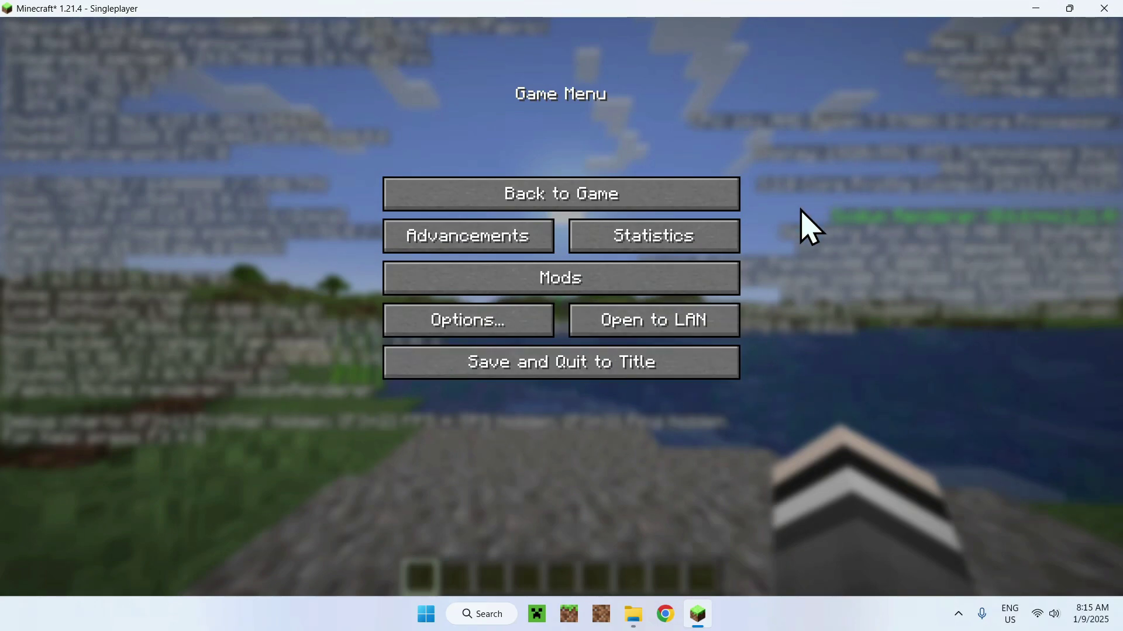
click(657, 208)
key(Escape)
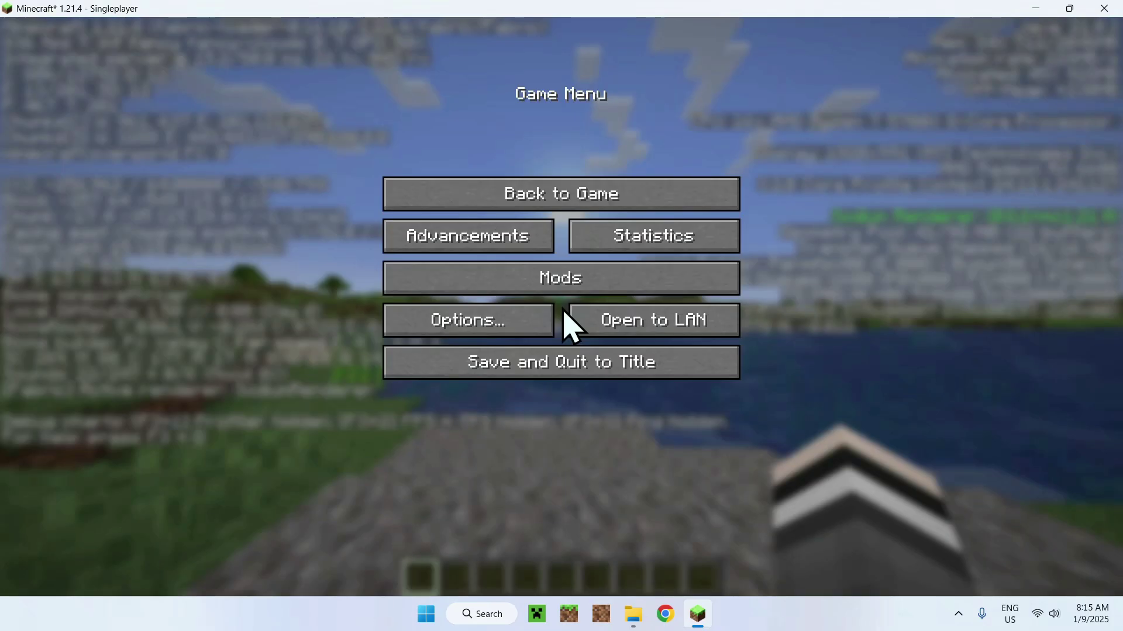
Check the general video settings provided by Sodium, then return to the game menu
click(494, 331)
click(409, 244)
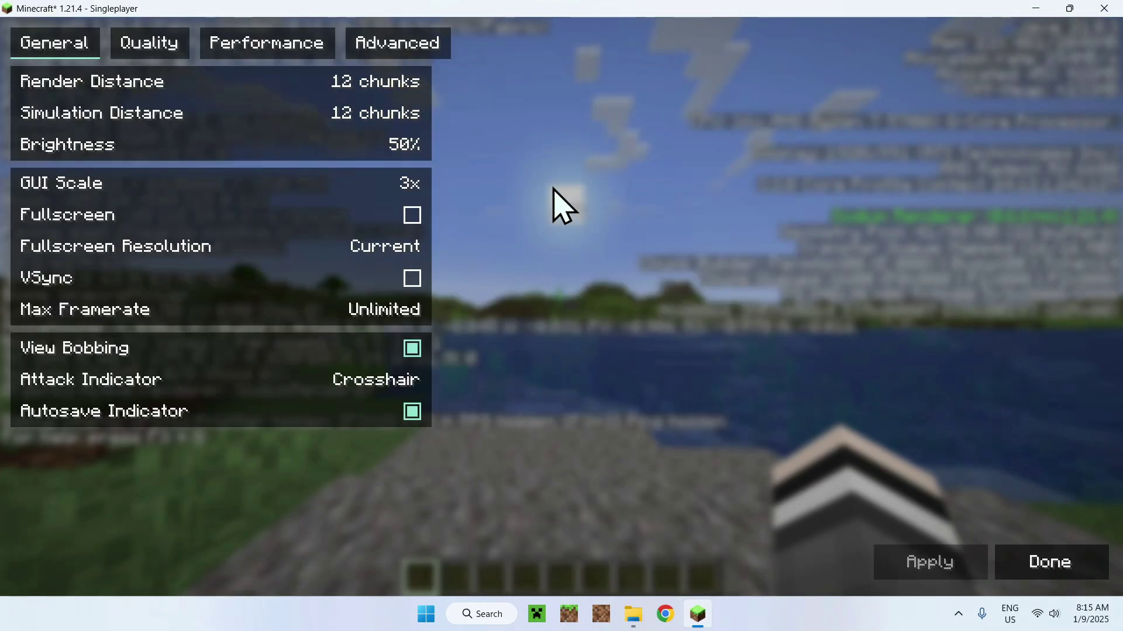
key(Escape)
key(Escape)
key(Escape)
key(Escape)
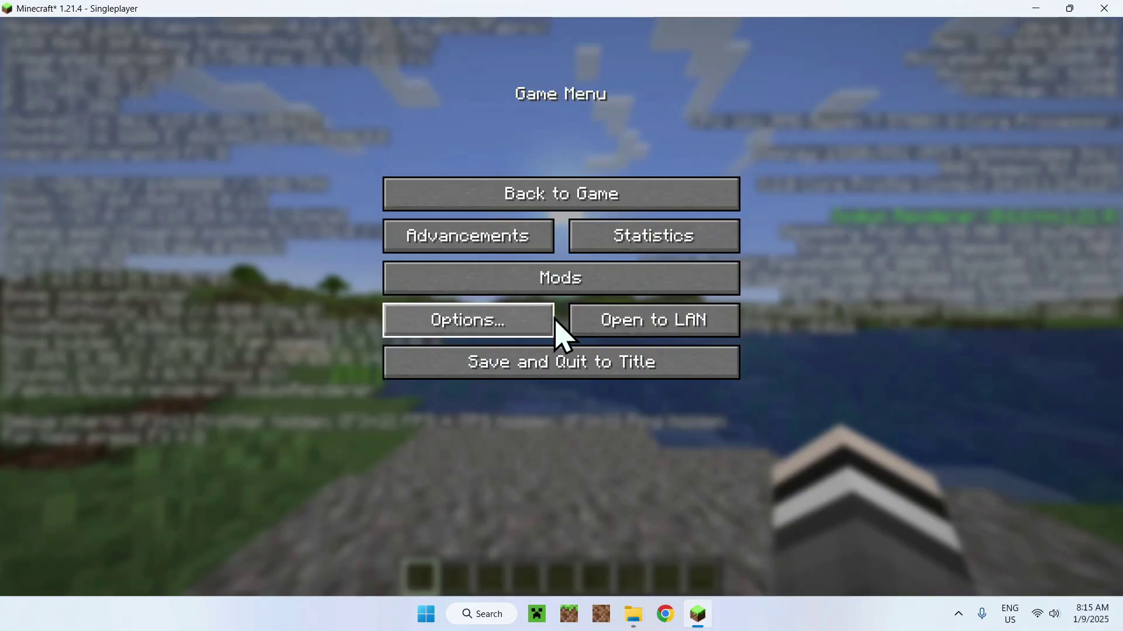
Open the installed mods list from the paused world and view the Sodium and Mod Menu details
click(559, 301)
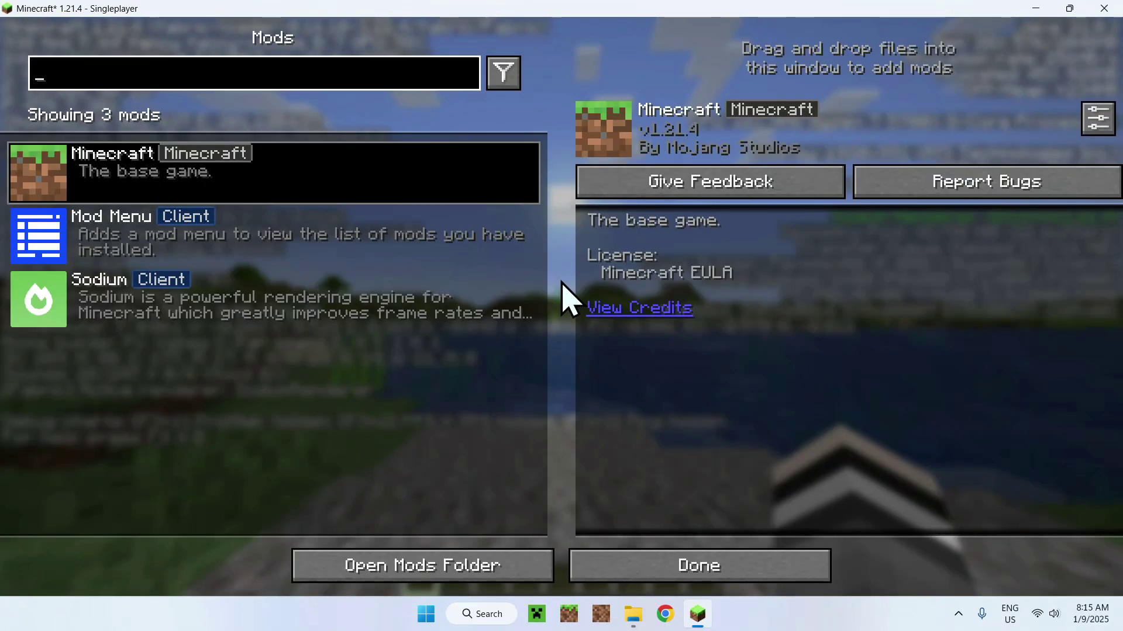
click(419, 262)
click(351, 319)
click(341, 260)
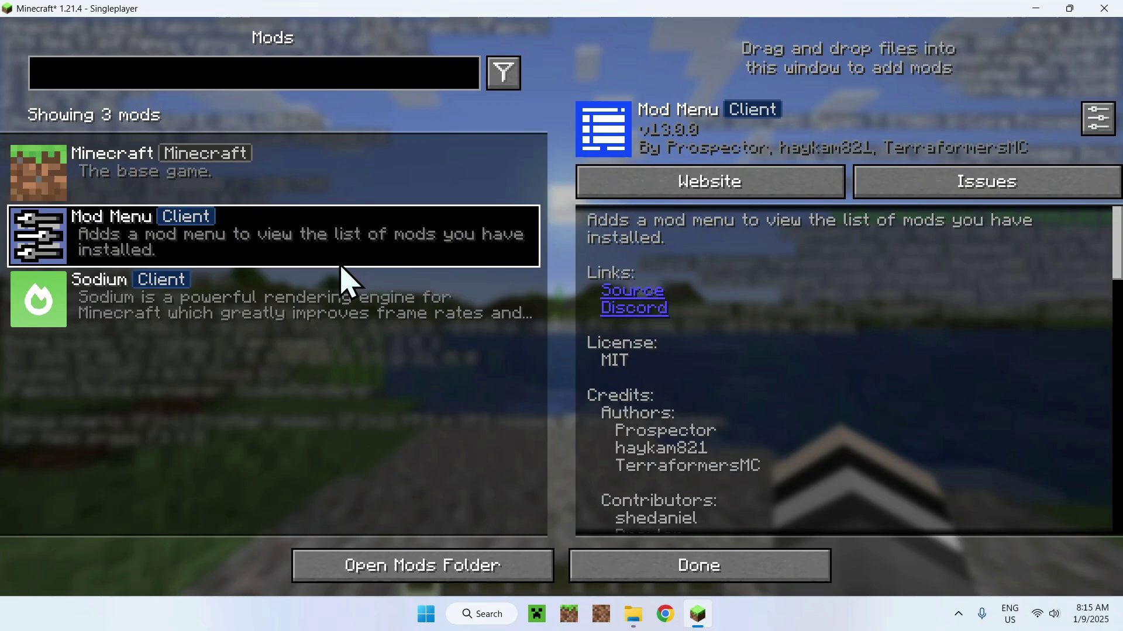
Examine Mod Menu's configuration options without changing them, then close the mods list and resume the world
click(1098, 121)
scroll(552, 281, down, 1)
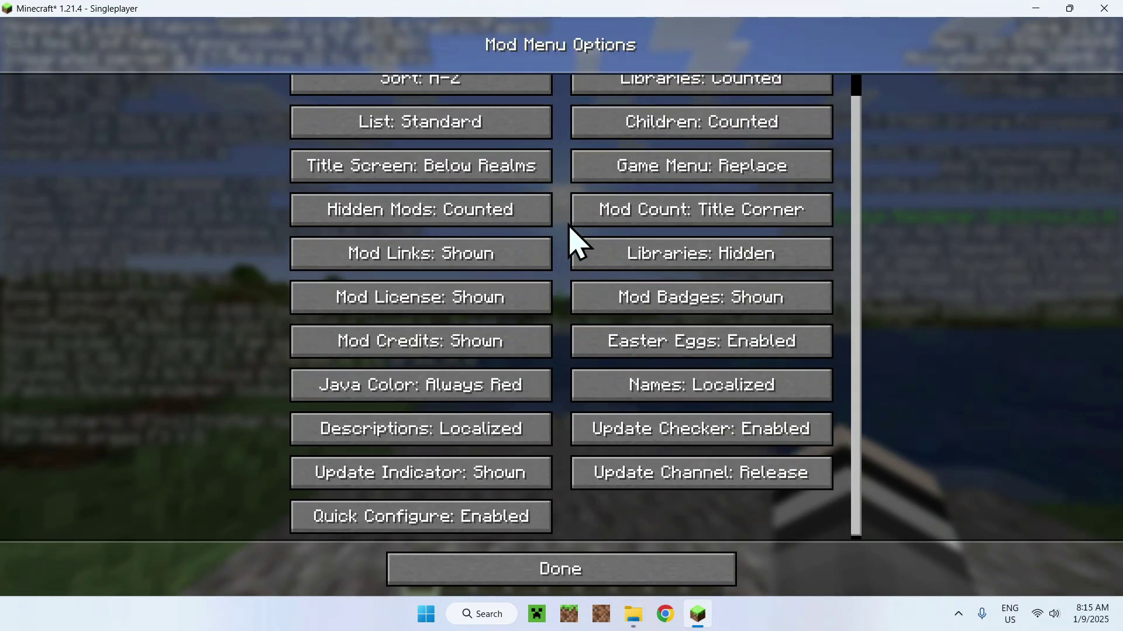
key(Escape)
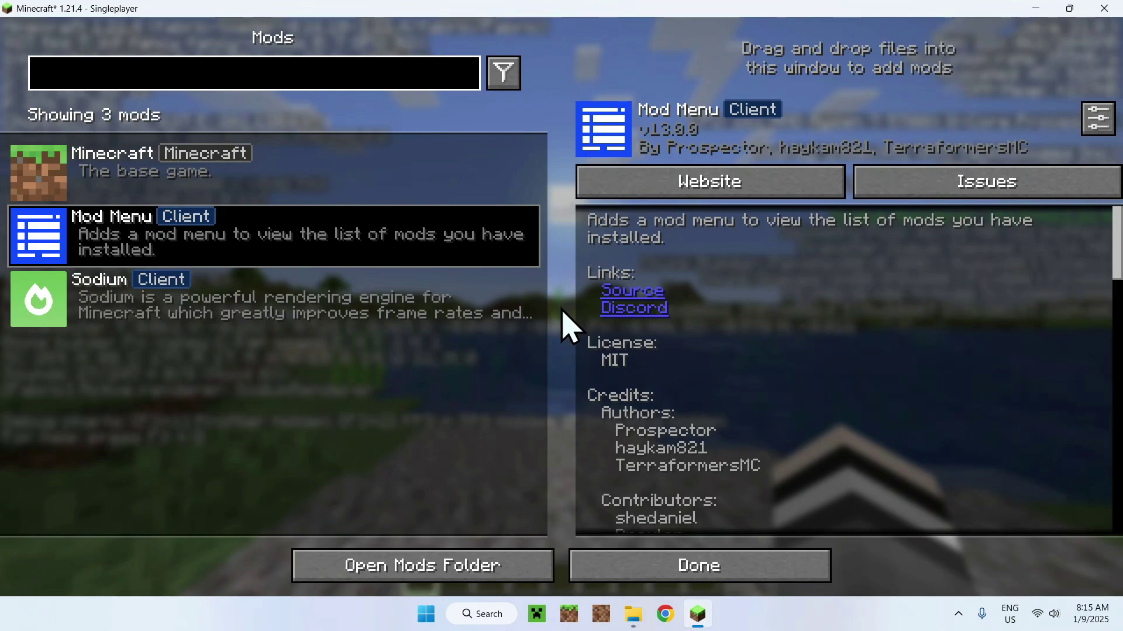
click(1097, 120)
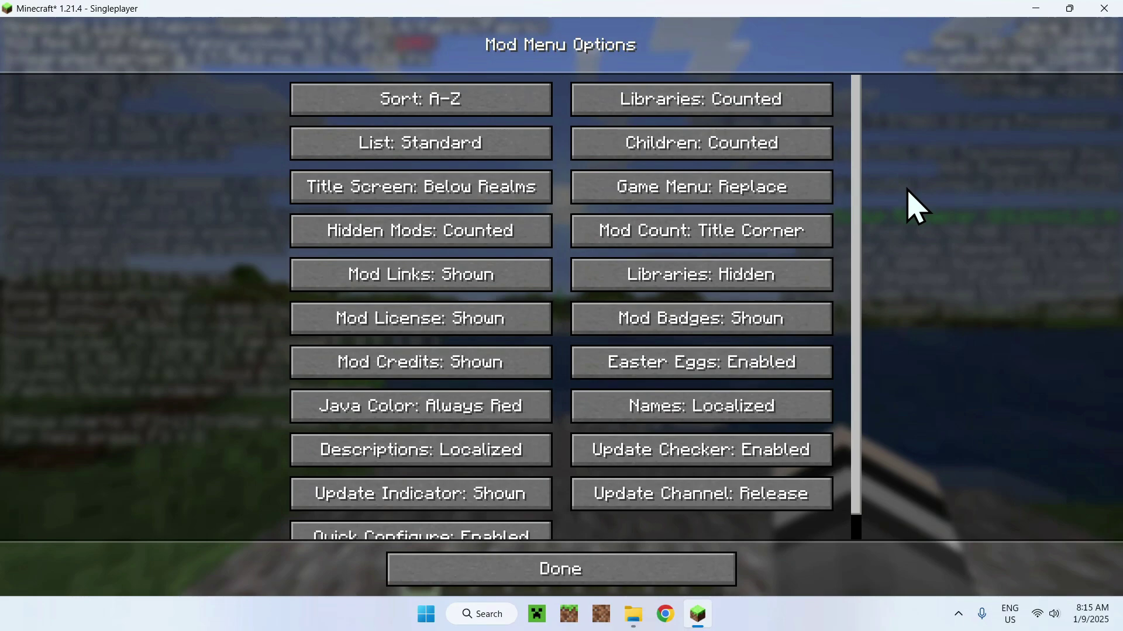
click(561, 570)
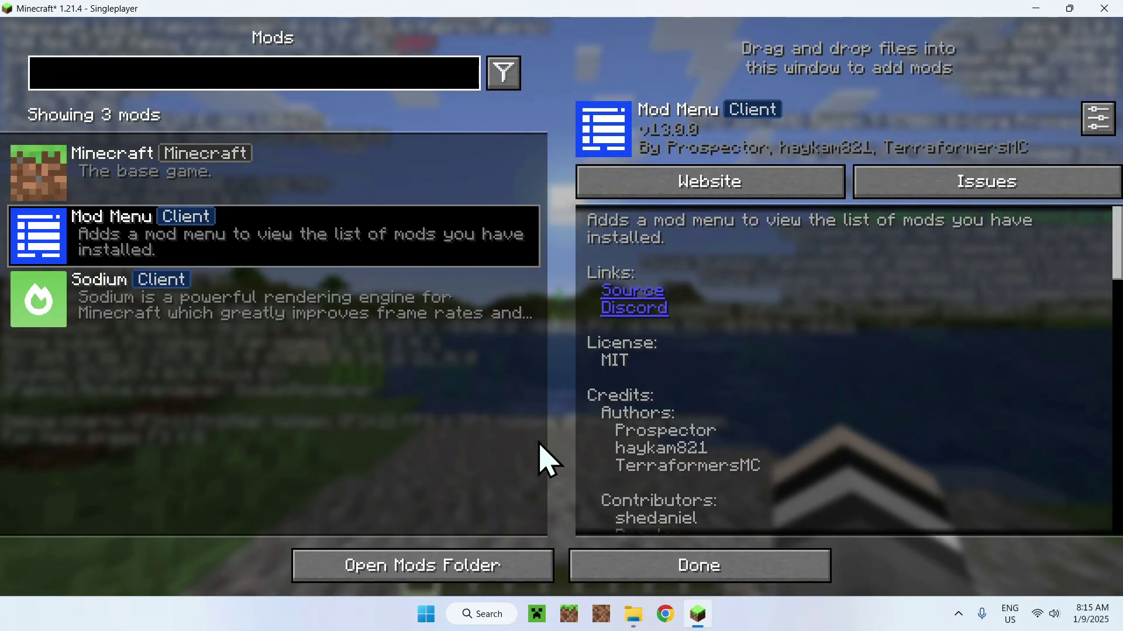
click(748, 566)
key(Escape)
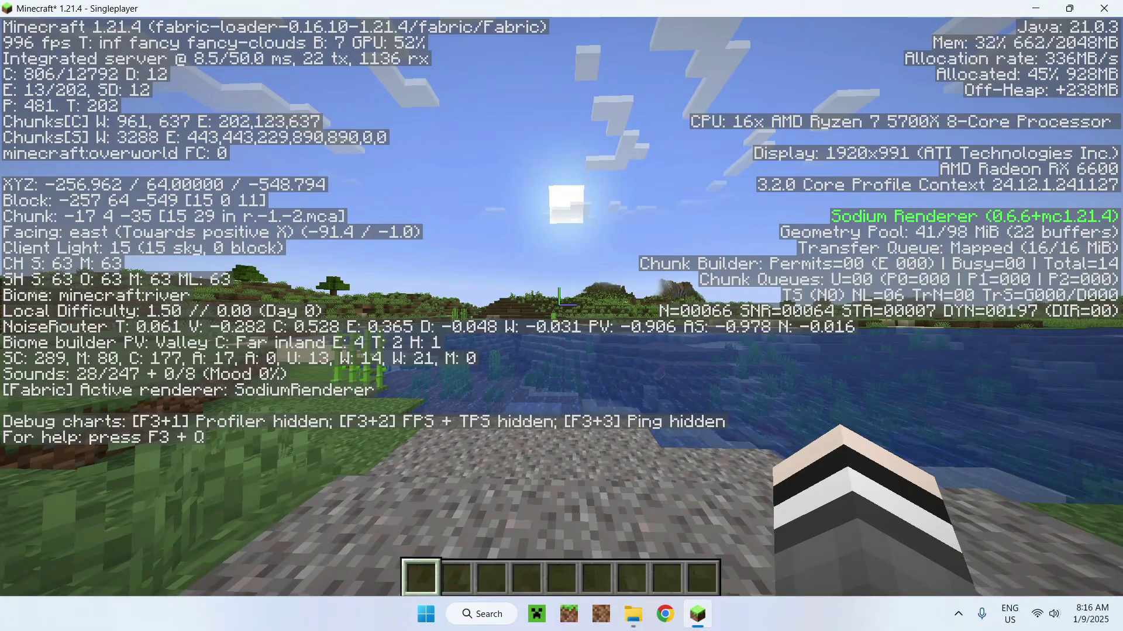
Switch to the front-facing third-person camera and hide the debug overlay
key(F5)
key(F5)
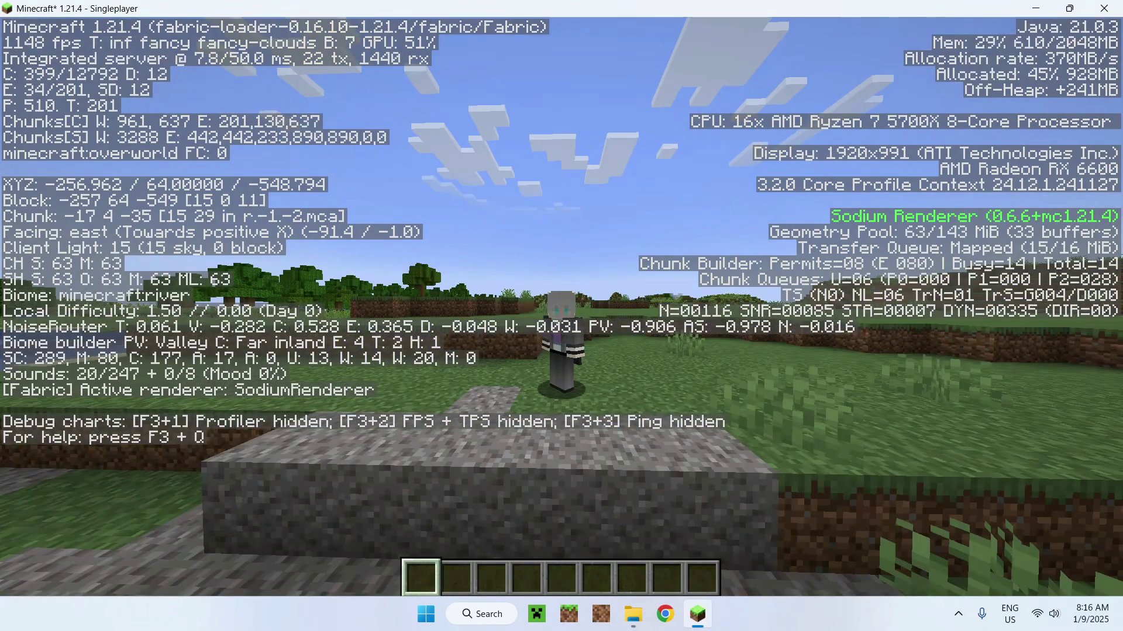
key(F3)
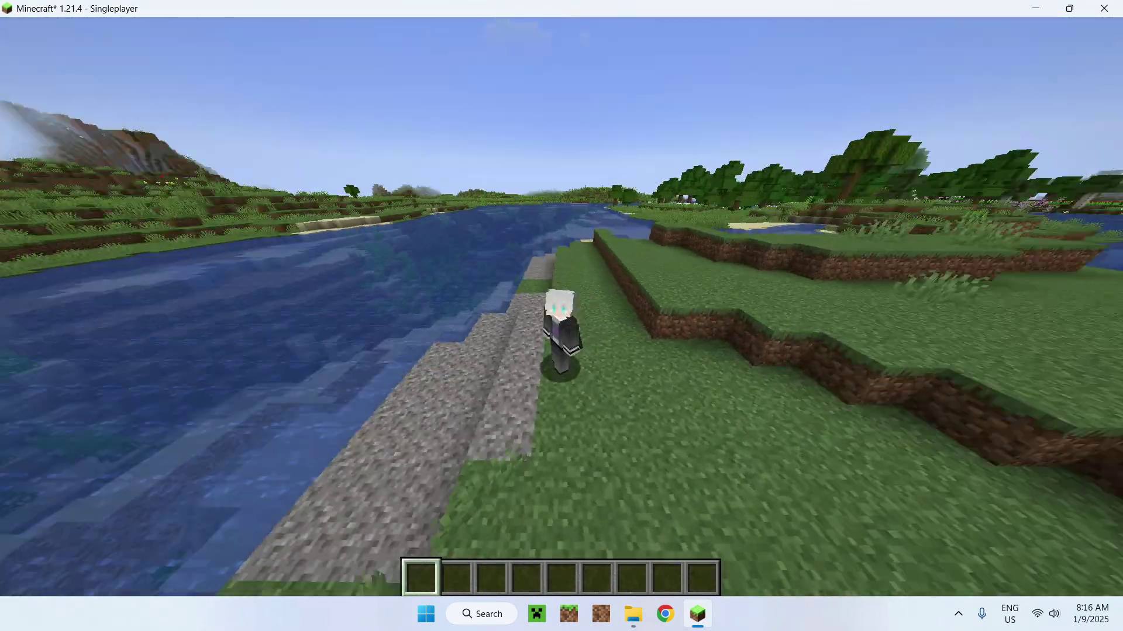
Run the character around the grassy riverbank in third-person view
key(w)
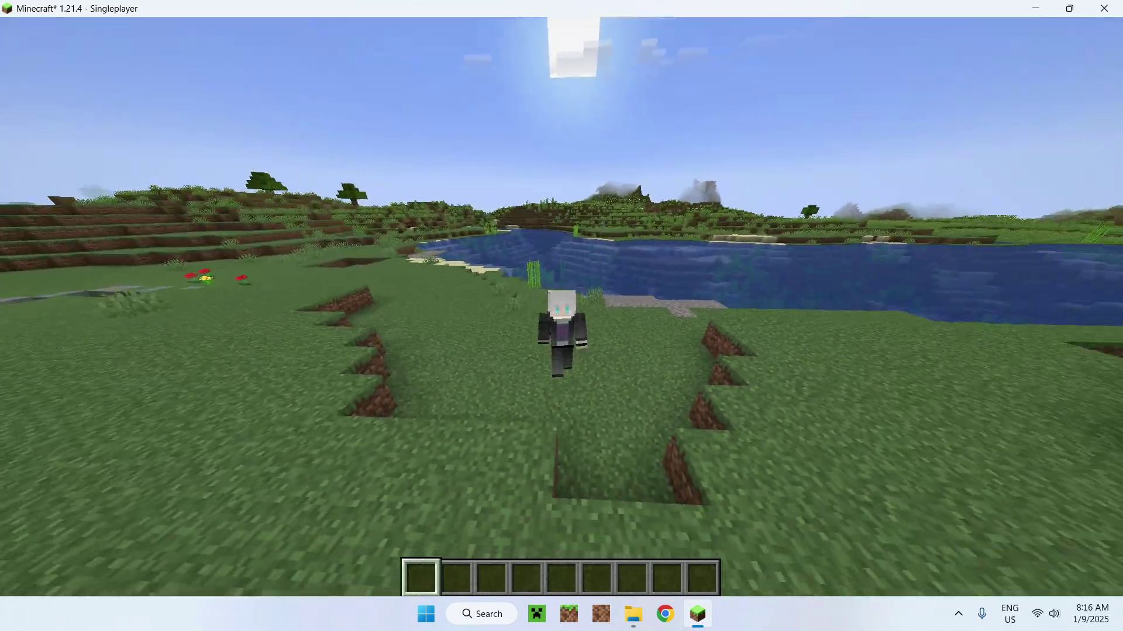
key(w)
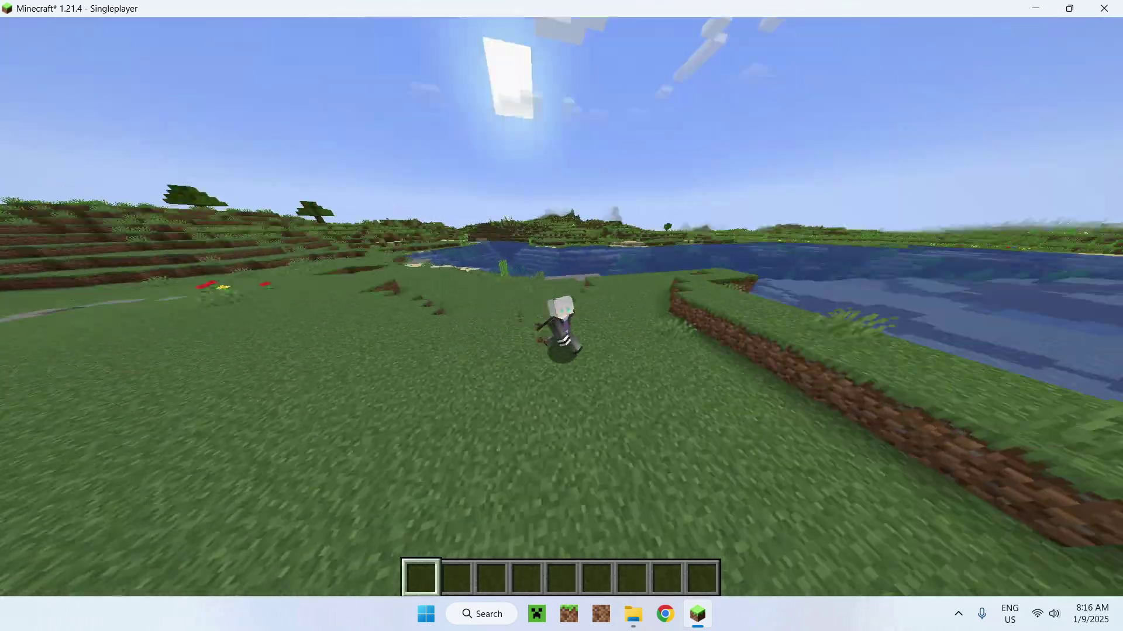
key(w)
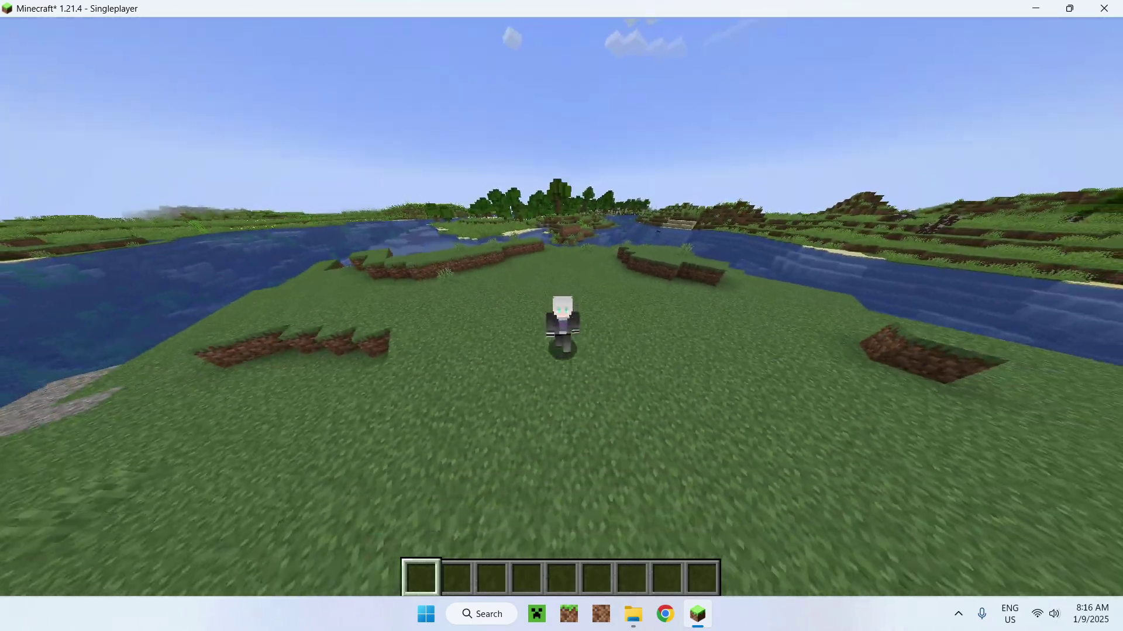
key(w)
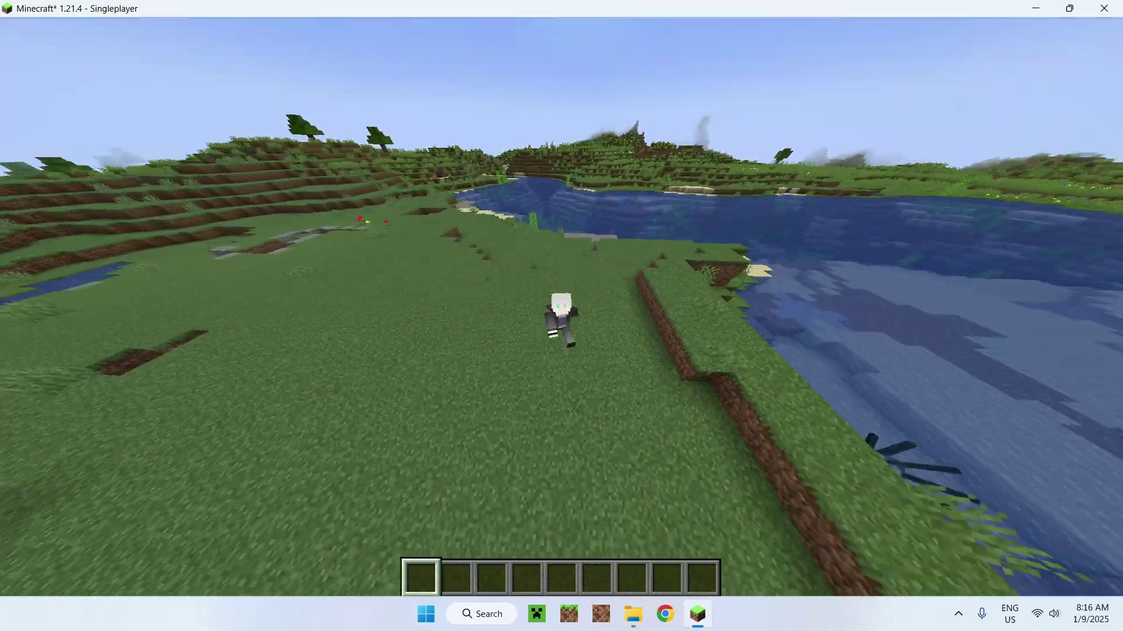
key(w)
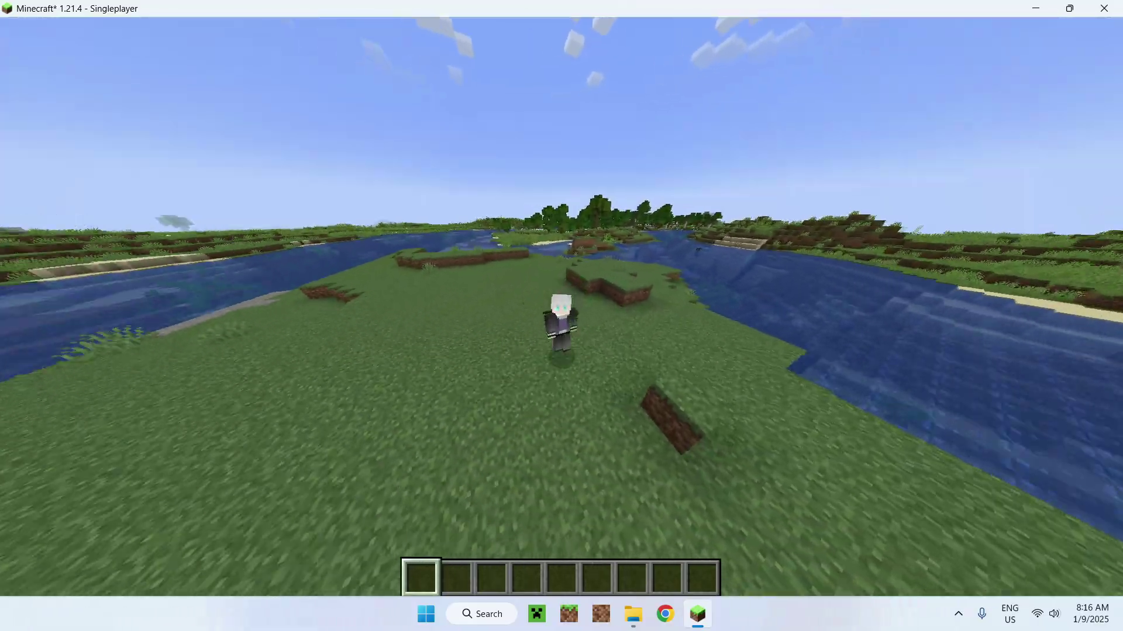
key(w)
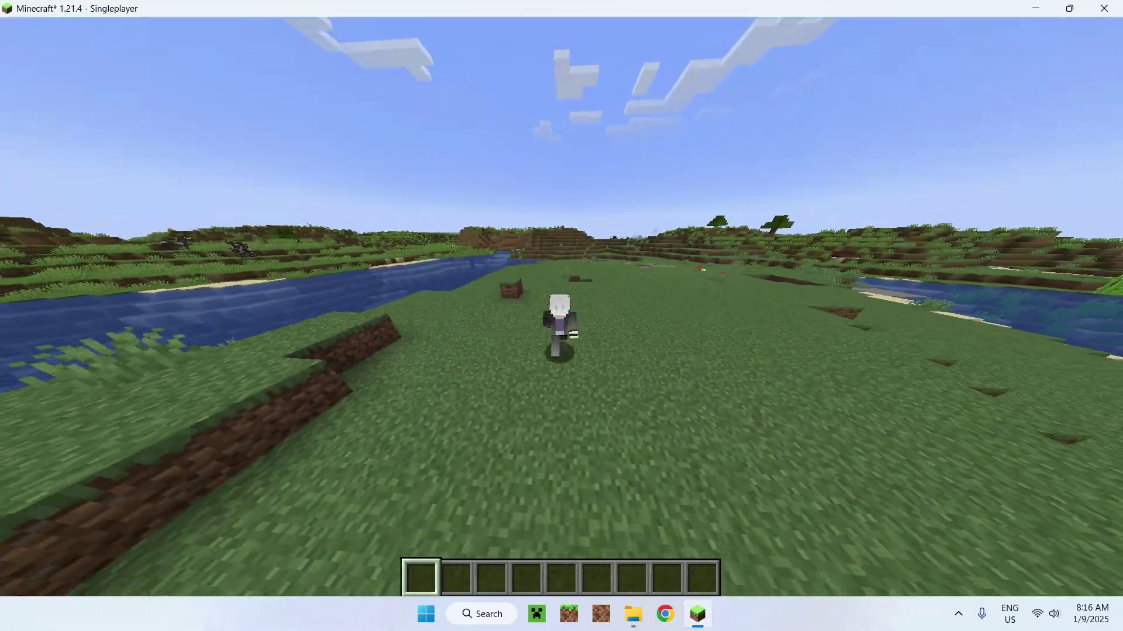